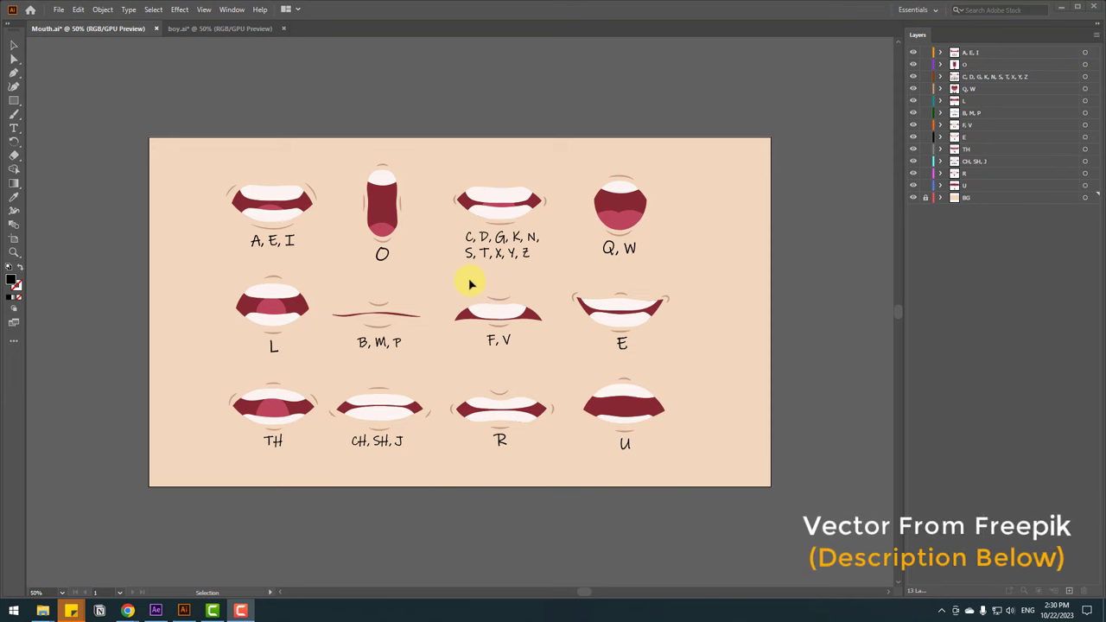
# Select the O mouth shape in Mouth.ai, then bring up the boy.ai character illustration.
pyautogui.click(377, 199)
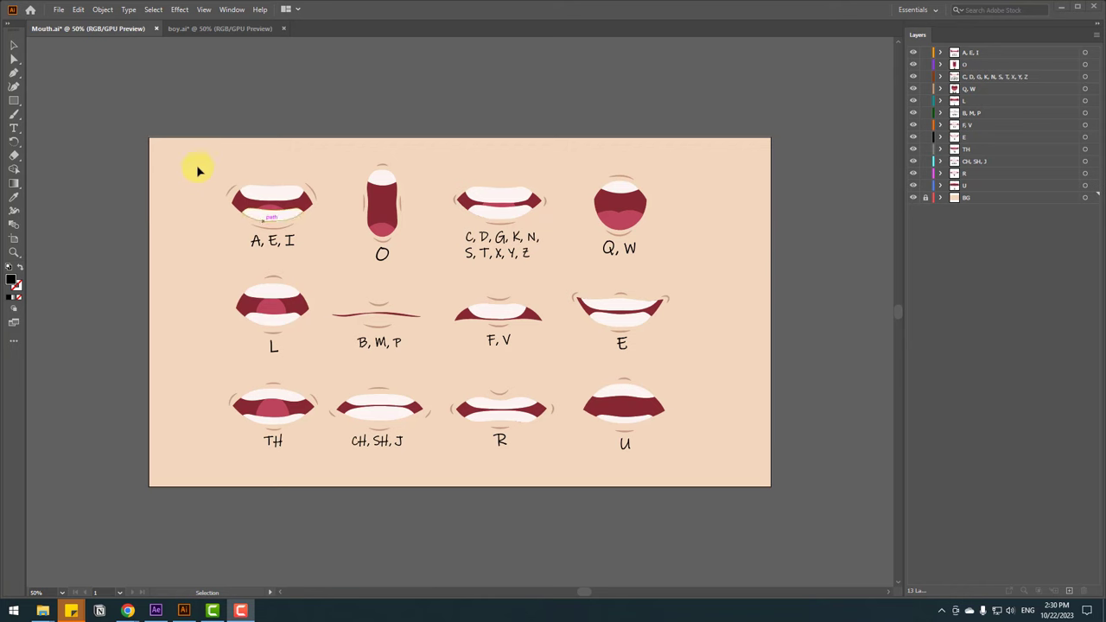
pyautogui.click(192, 28)
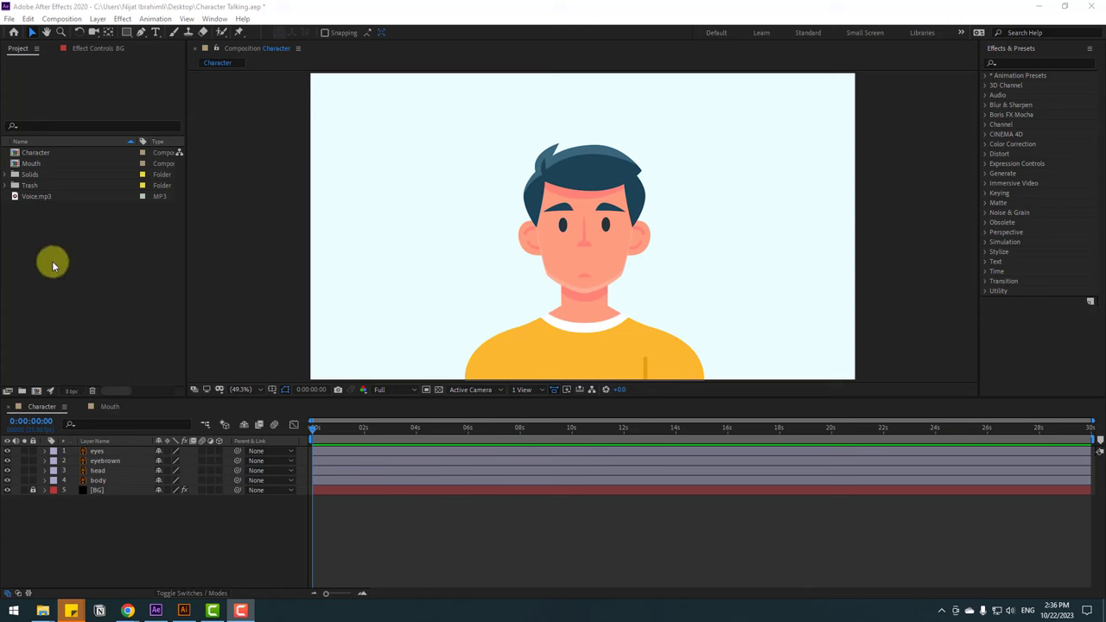
# Add Voice.mp3 to the Character timeline and show its audio waveform.
pyautogui.click(34, 197)
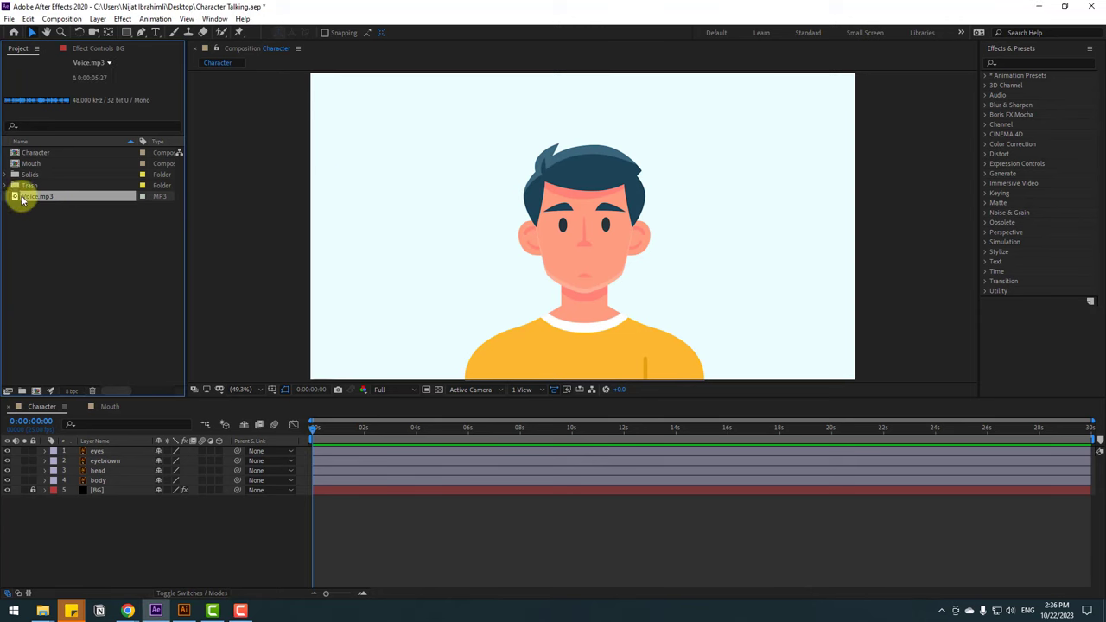
pyautogui.moveTo(24, 198); pyautogui.dragTo(68, 519)
pyautogui.click(45, 501)
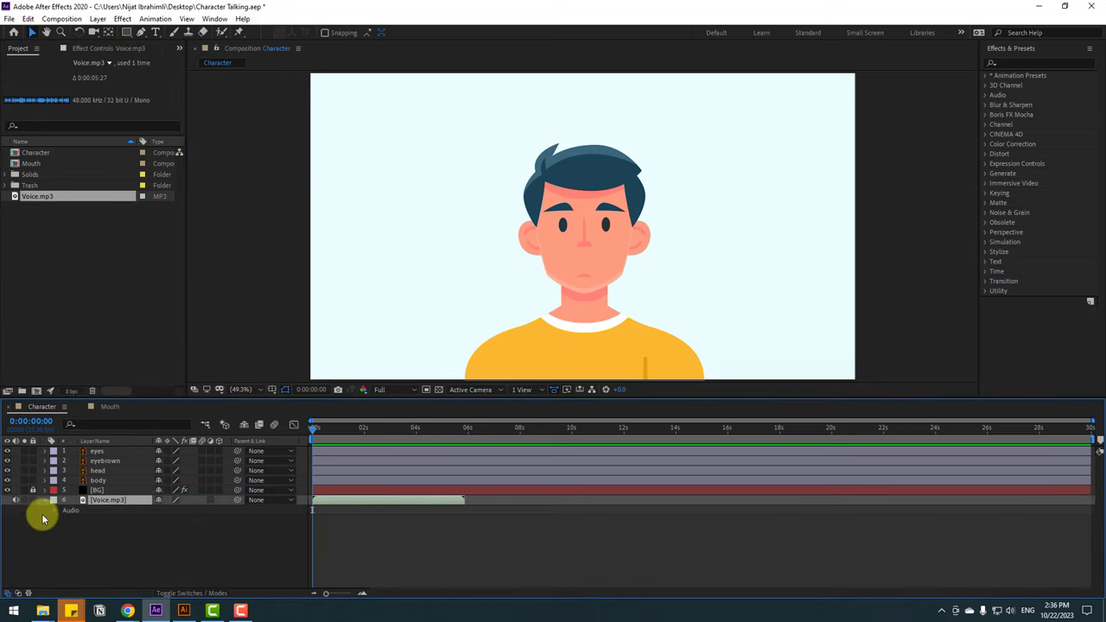
pyautogui.click(64, 532)
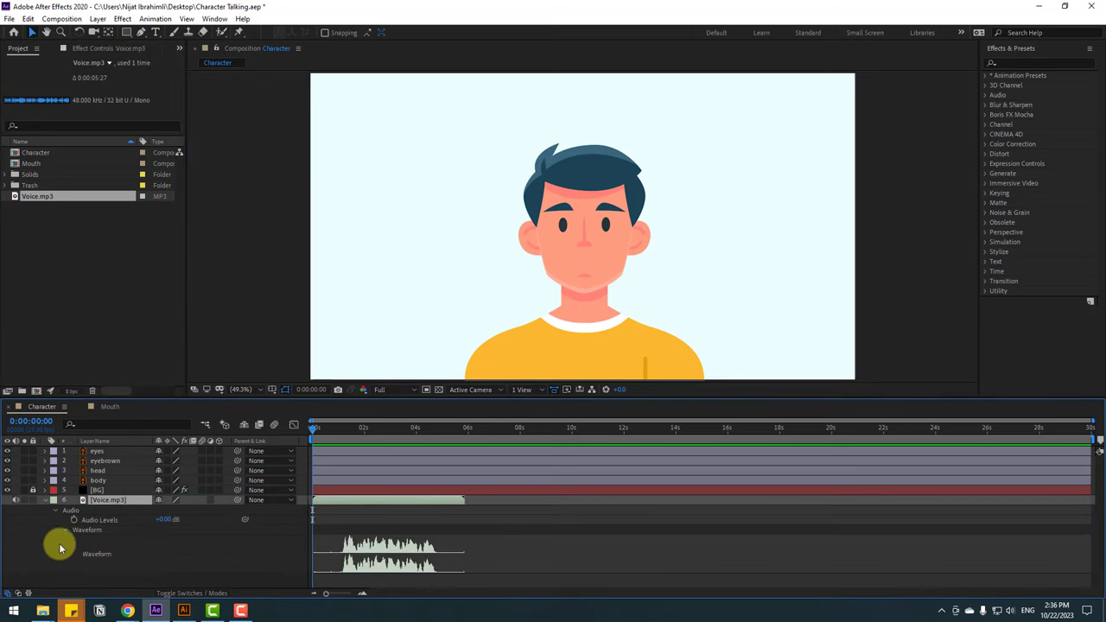
# Slide the voice track slightly earlier and trim its end to about 4 seconds.
pyautogui.moveTo(318, 425); pyautogui.dragTo(338, 425)
pyautogui.moveTo(325, 501)
pyautogui.mouseDown()
pyautogui.moveTo(353, 501)
pyautogui.moveTo(337, 503)
pyautogui.mouseUp()
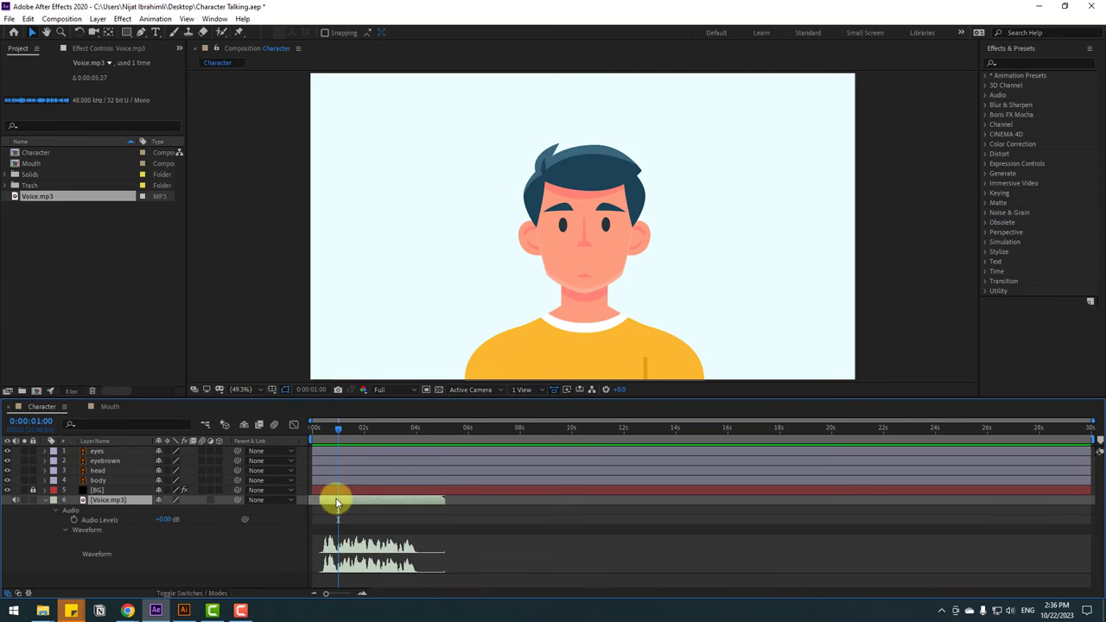
pyautogui.moveTo(323, 427); pyautogui.dragTo(410, 434)
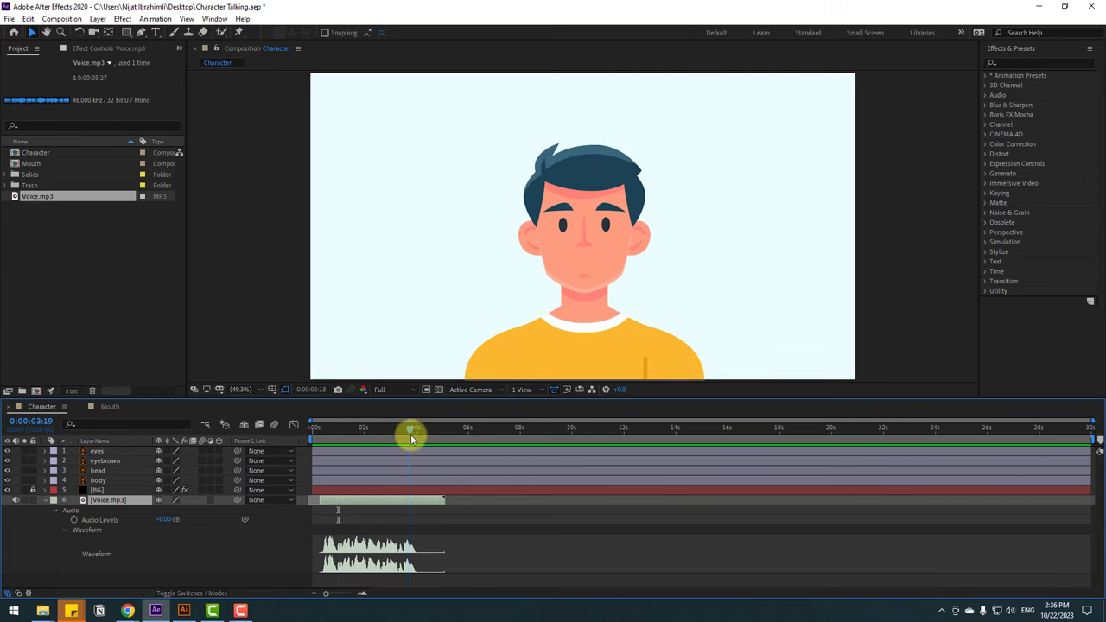
pyautogui.moveTo(428, 503); pyautogui.dragTo(419, 505)
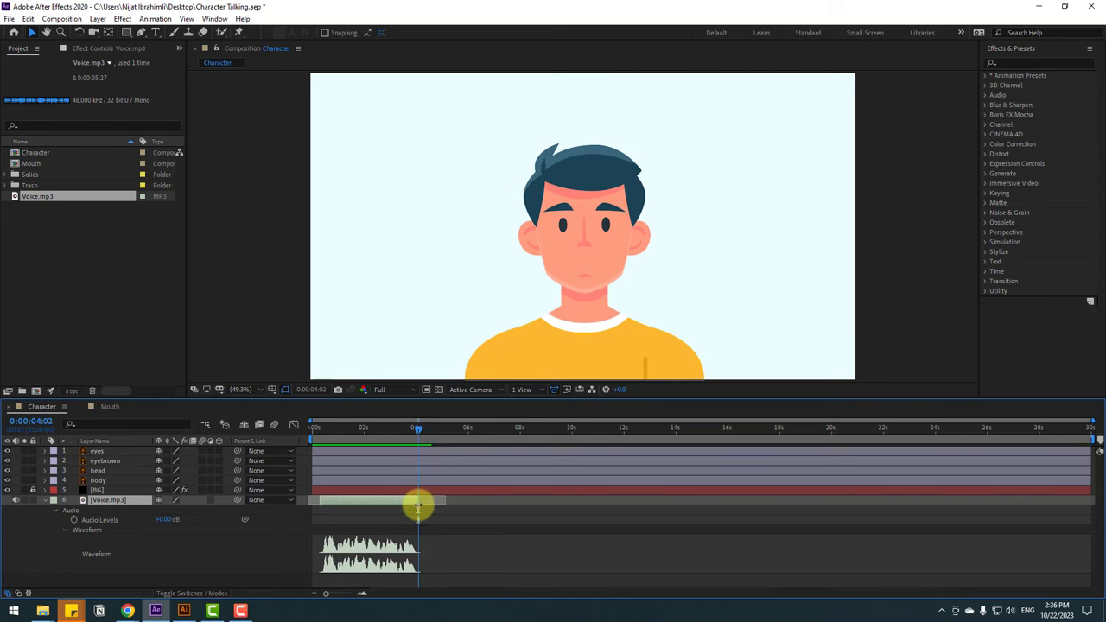
pyautogui.click(44, 503)
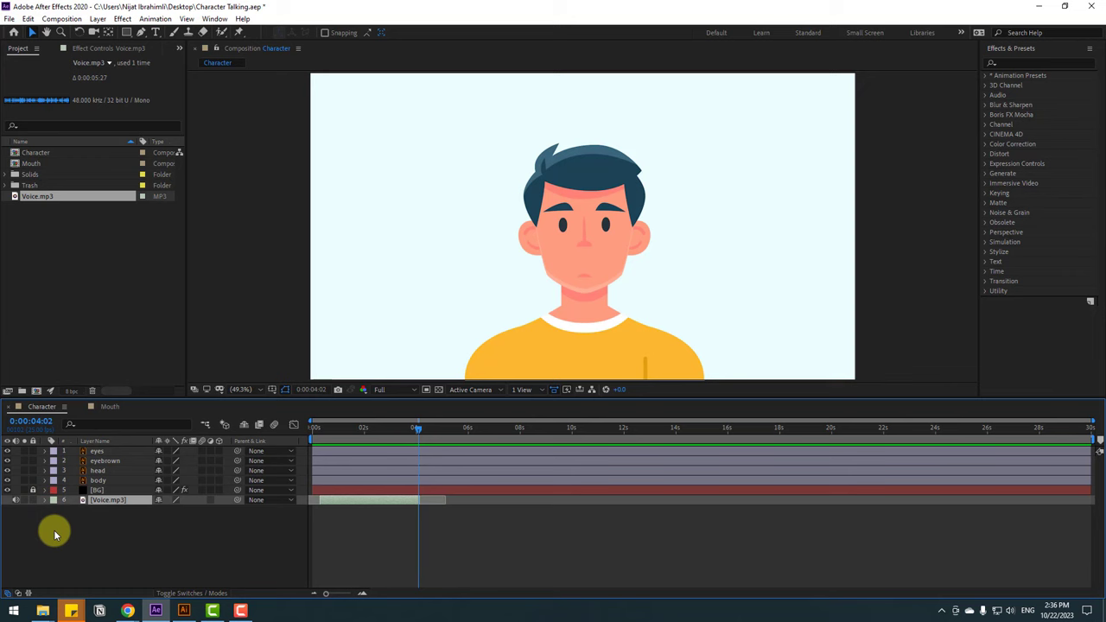
pyautogui.click(57, 543)
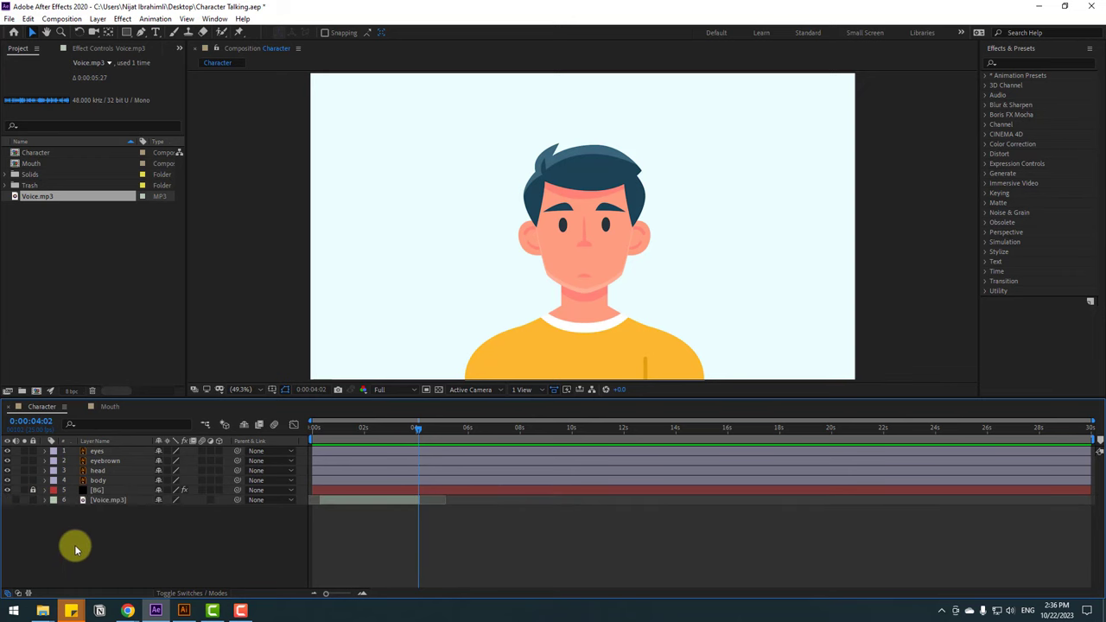
# In the Mouth comp, select all twelve mouth layers and go to frame 0:00:00:01.
pyautogui.click(106, 408)
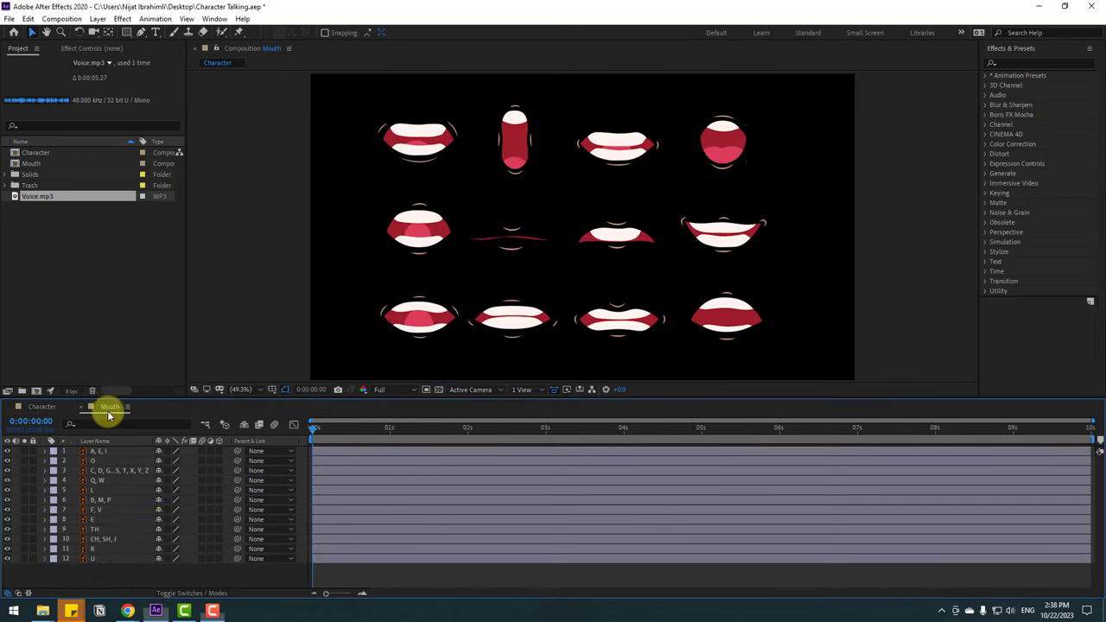
pyautogui.click(97, 560)
pyautogui.moveTo(110, 549); pyautogui.dragTo(123, 443)
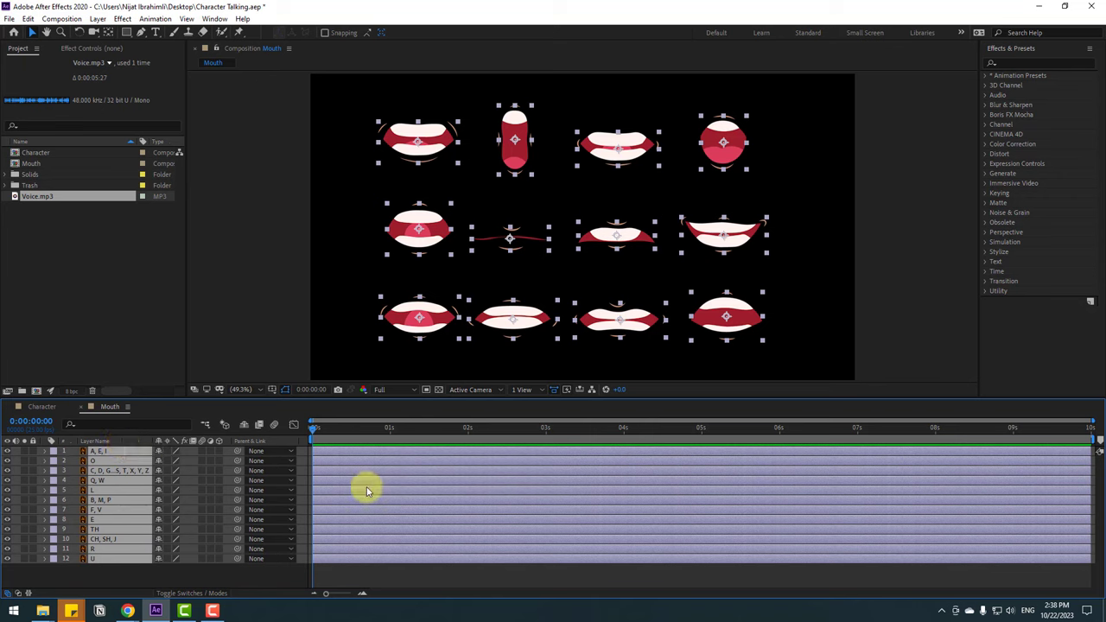
pyautogui.click(313, 390)
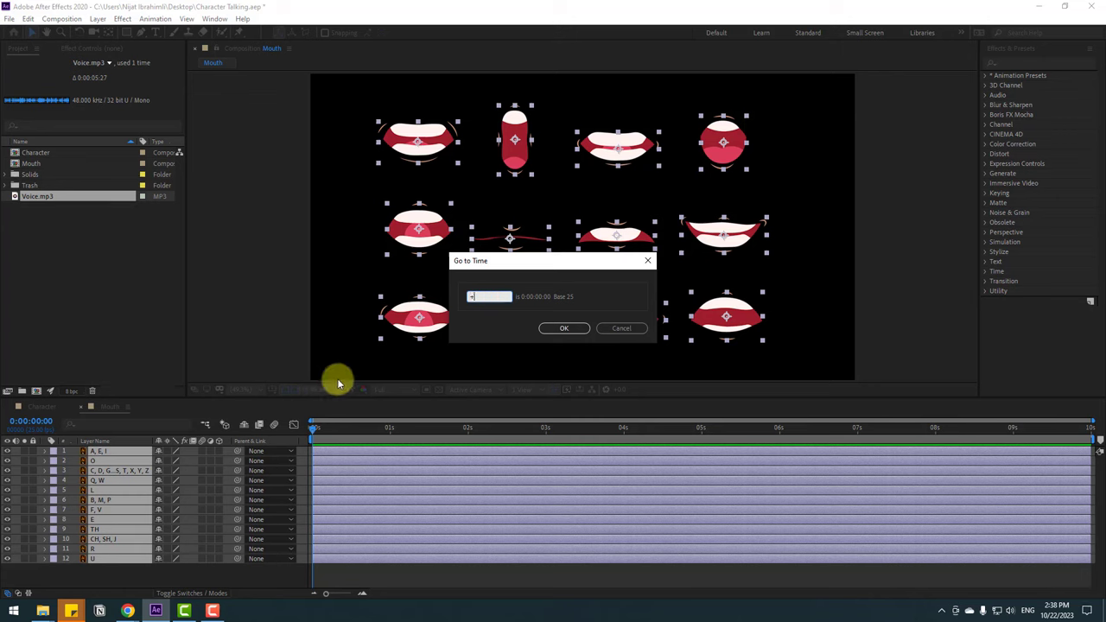
pyautogui.click(563, 328)
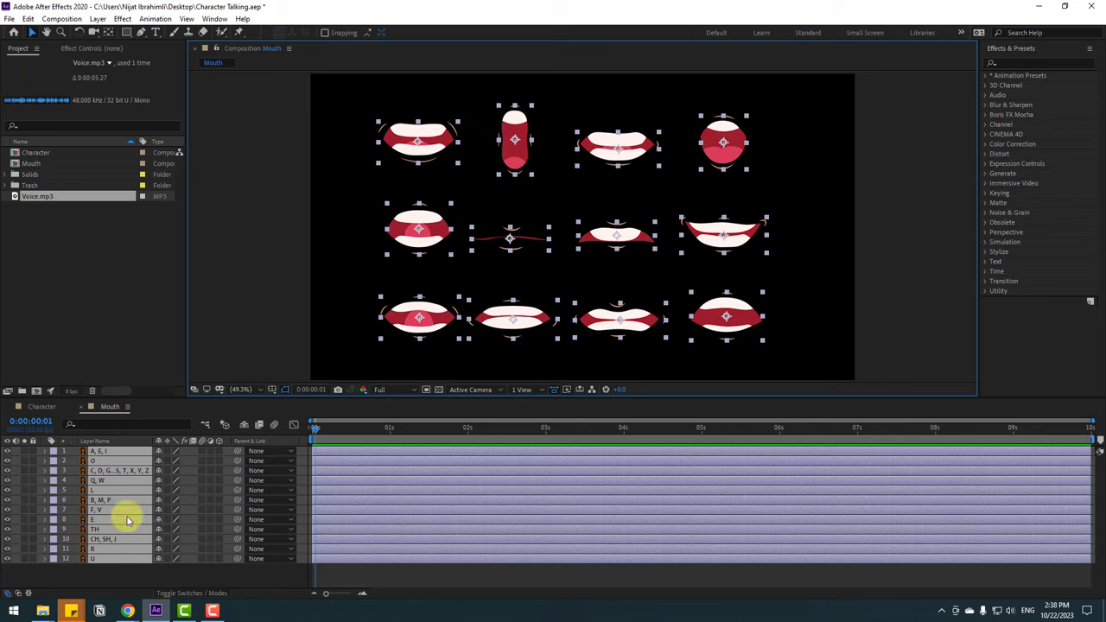
# Split the mouth layers at frame 1 and delete the split-off remainders.
pyautogui.click(28, 18)
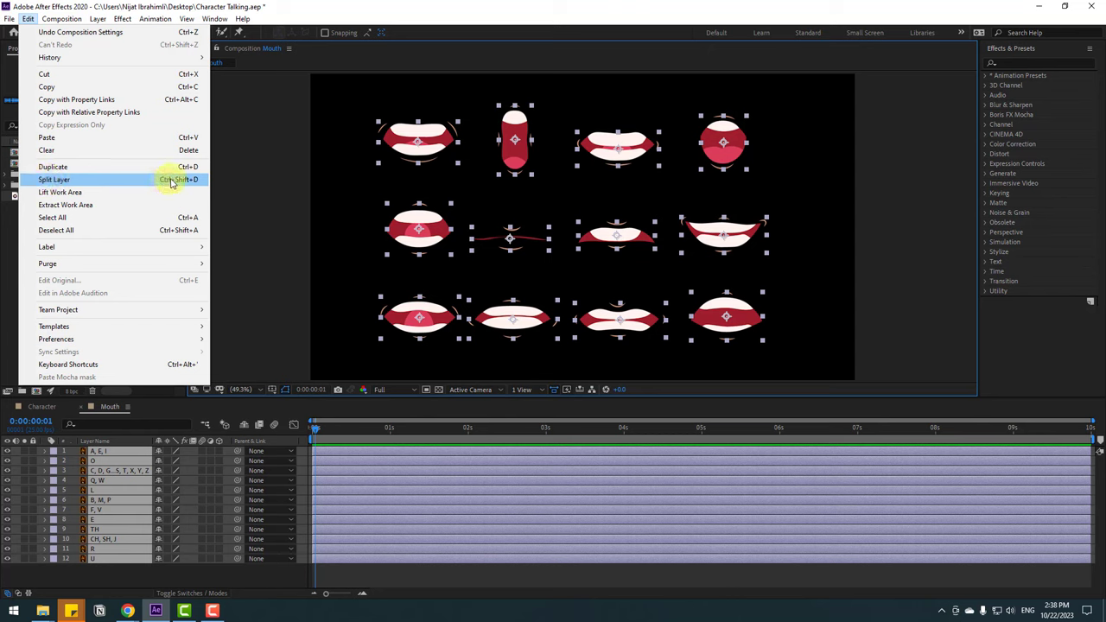
pyautogui.click(170, 182)
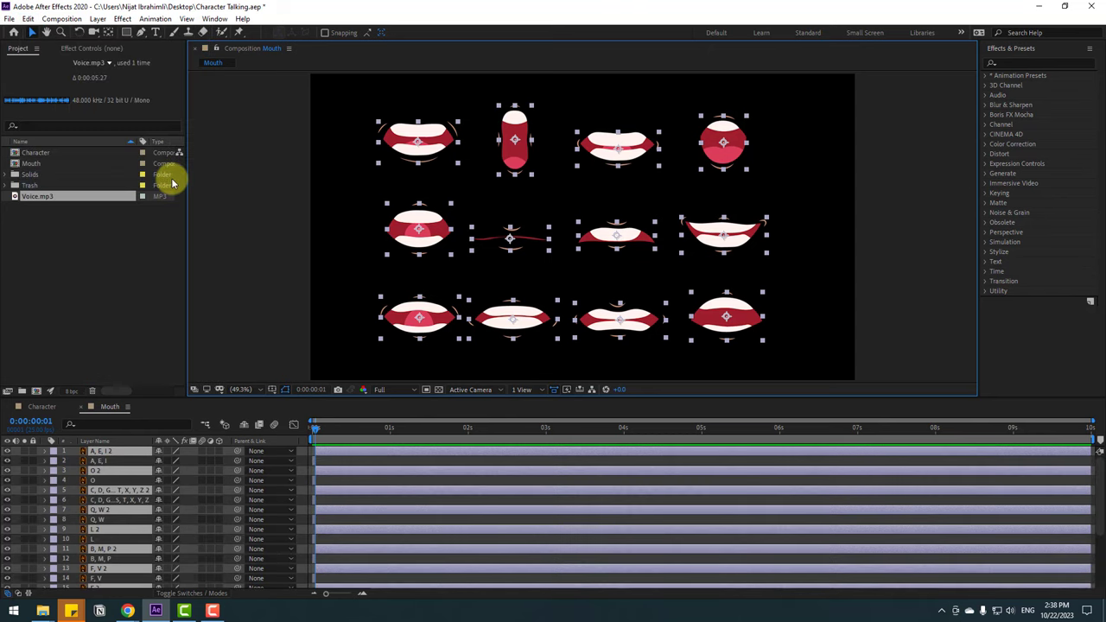
pyautogui.press('Delete')
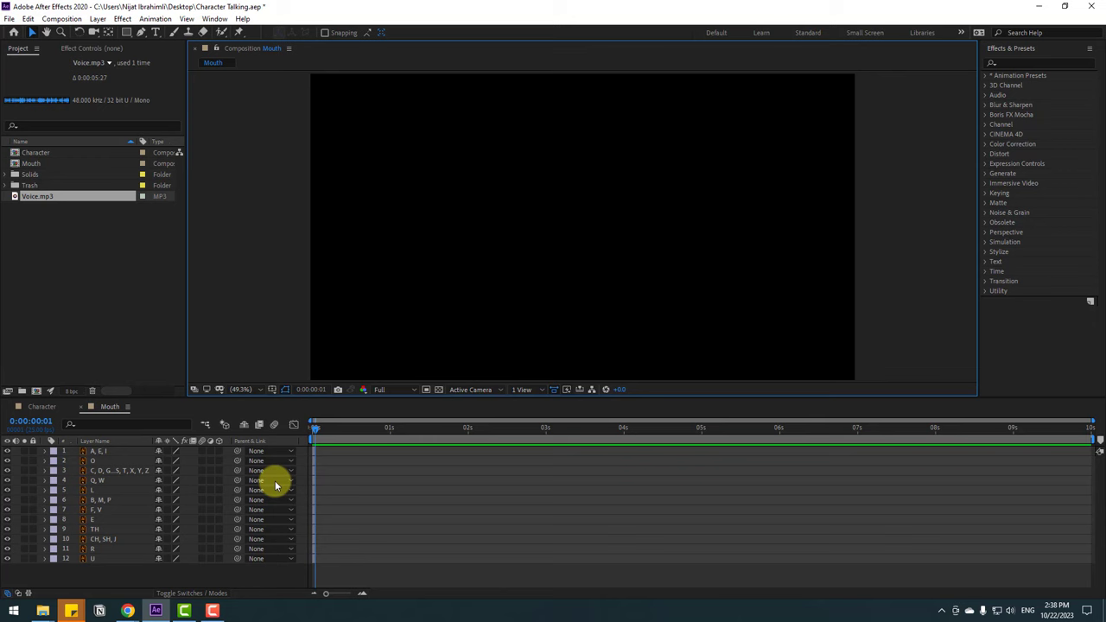
# Sequence all twelve one-frame mouth layers end to end without overlap.
pyautogui.scroll(5, 288, 513)
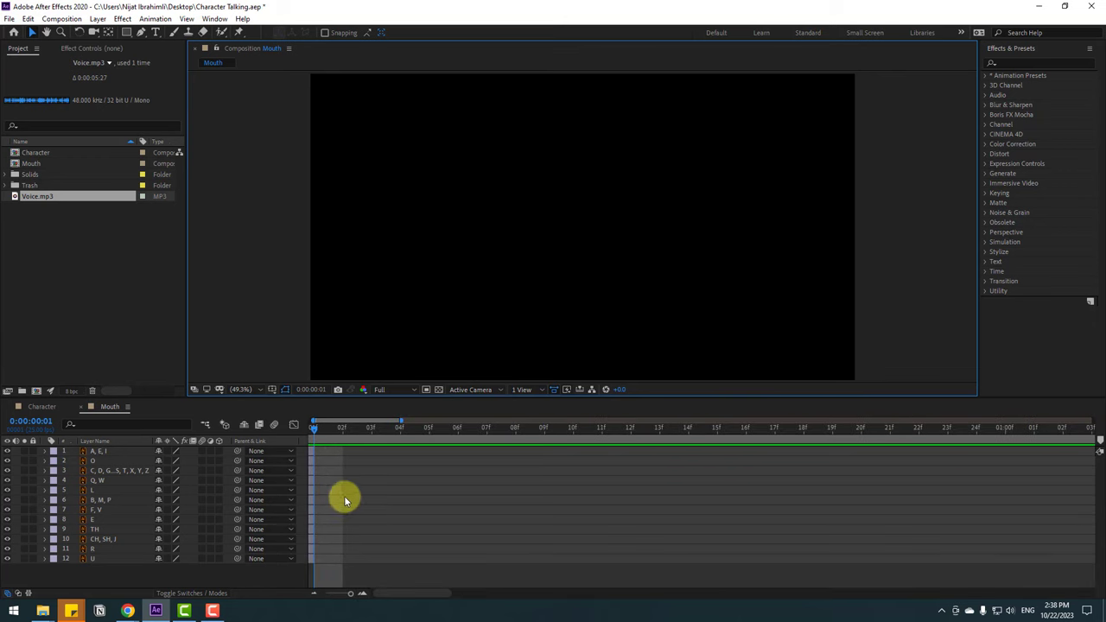
pyautogui.moveTo(318, 428)
pyautogui.mouseDown()
pyautogui.moveTo(371, 431)
pyautogui.moveTo(308, 432)
pyautogui.mouseUp()
pyautogui.scroll(-5, 307, 453)
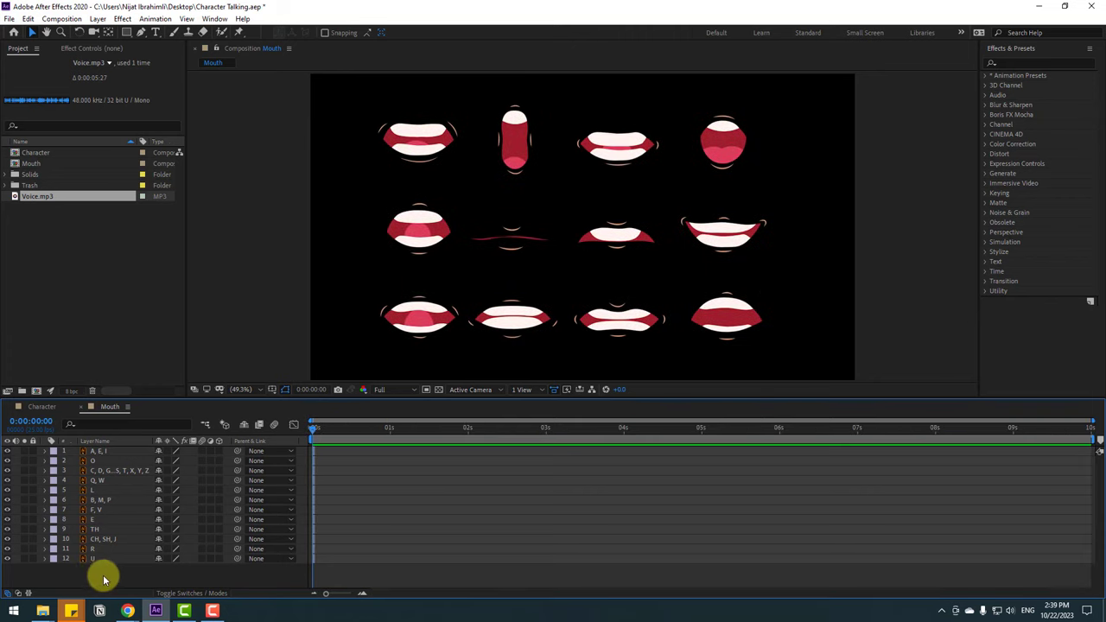
pyautogui.moveTo(104, 576); pyautogui.dragTo(111, 449)
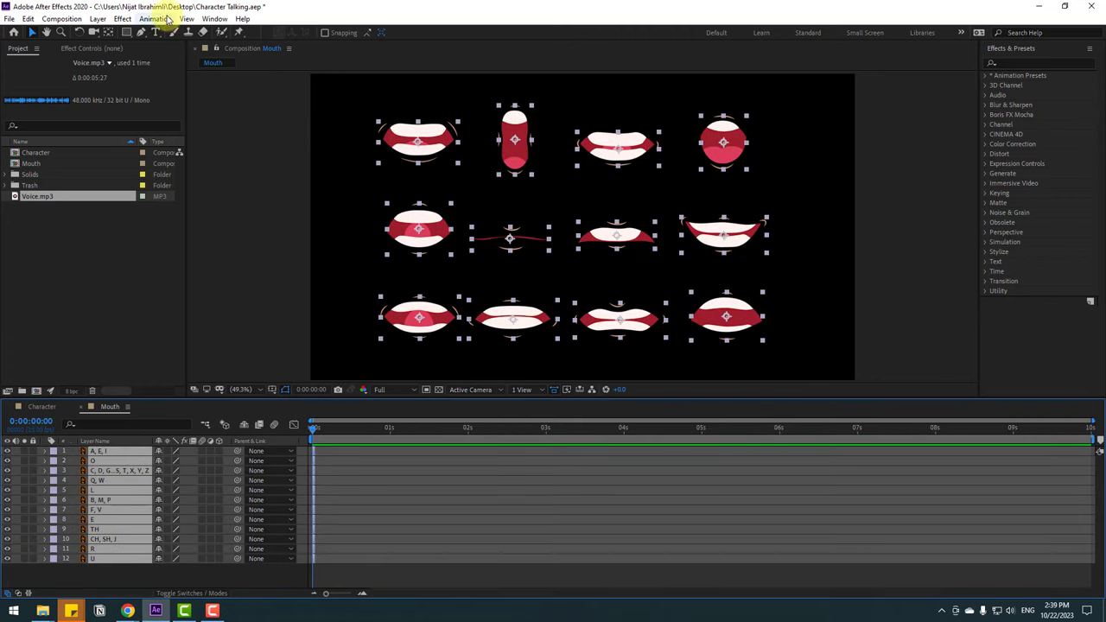
pyautogui.click(155, 18)
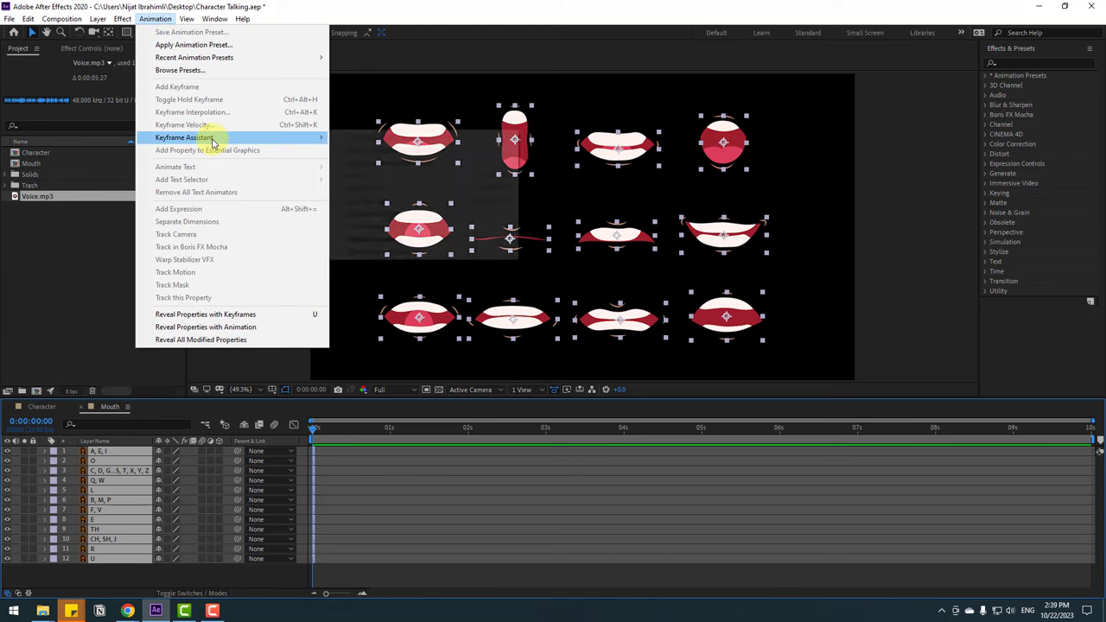
pyautogui.moveTo(212, 138)
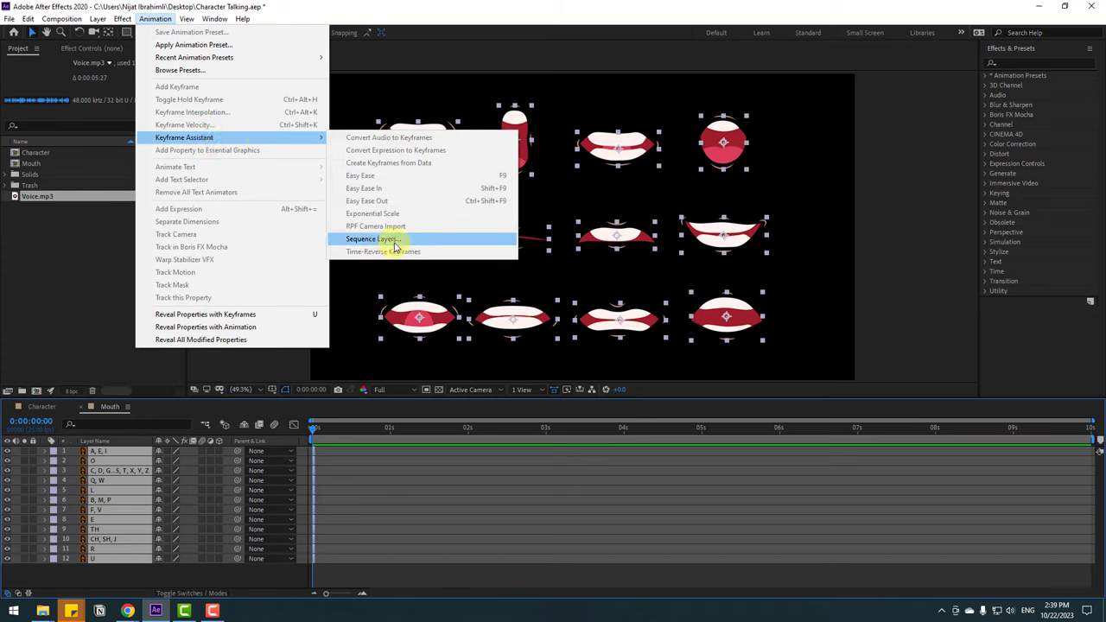
pyautogui.click(405, 241)
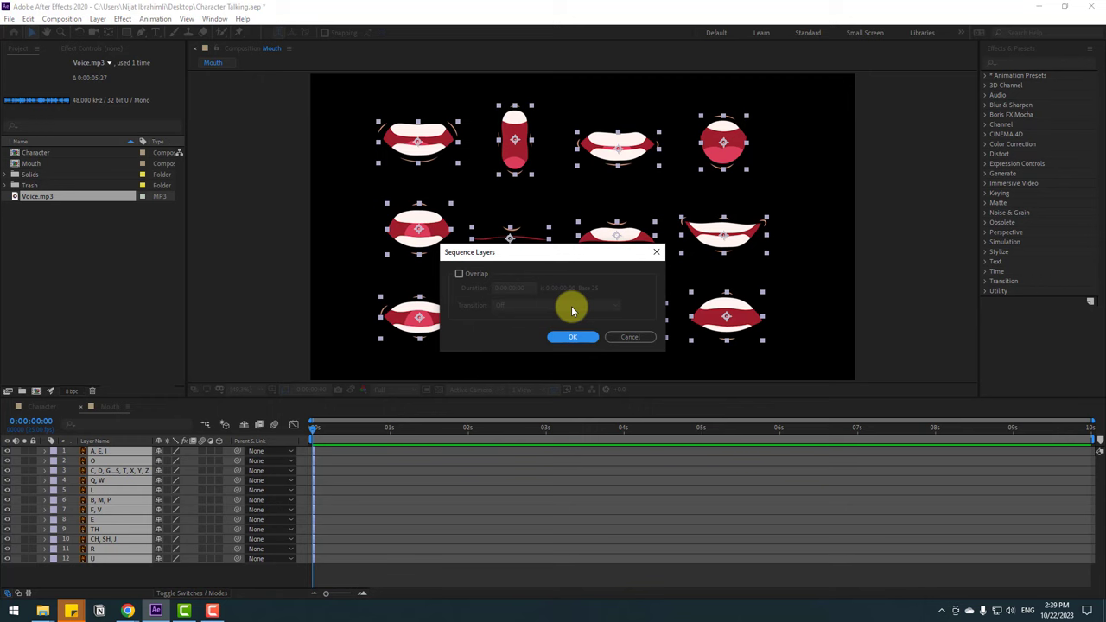
pyautogui.click(568, 339)
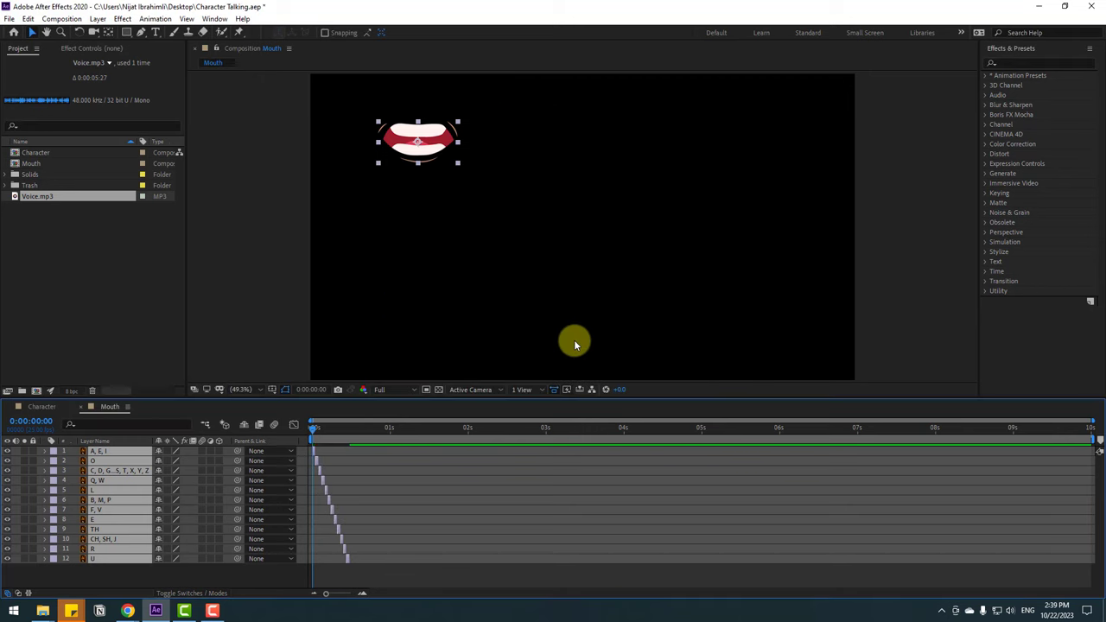
# Zoom the timeline to frames and preview the mouth cycle shape by shape.
pyautogui.press('=')
pyautogui.press('=')
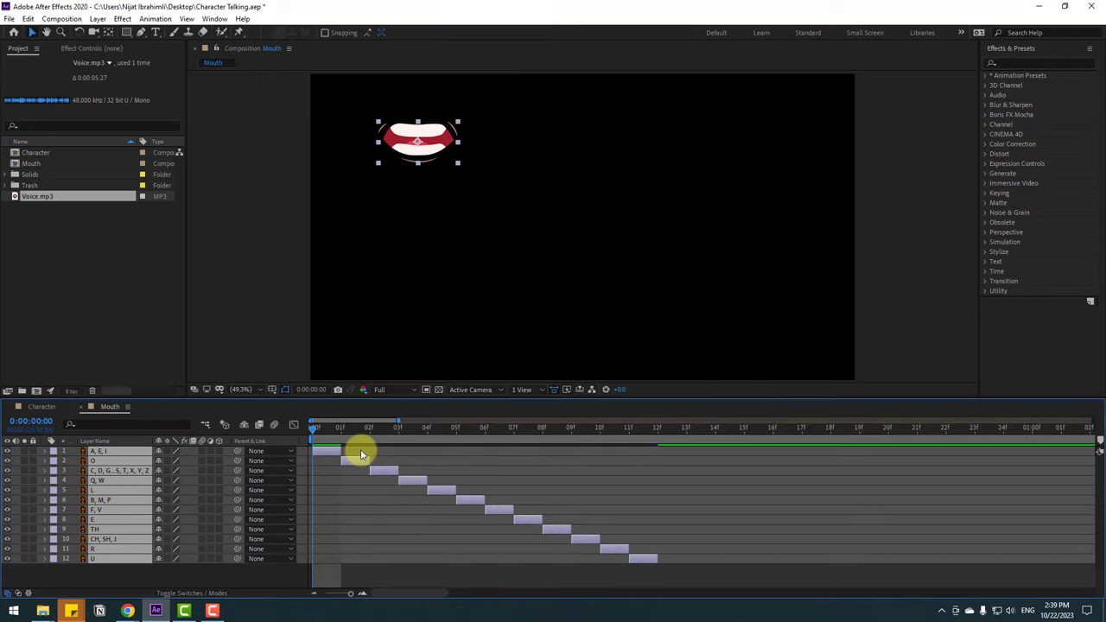
pyautogui.press('space')
pyautogui.click(415, 427)
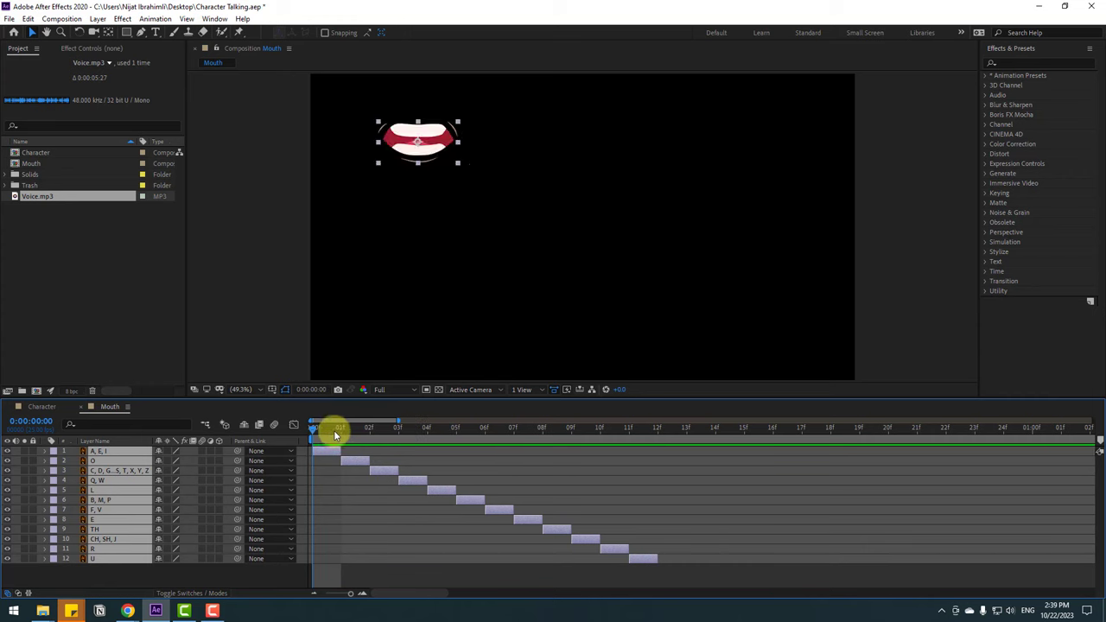
pyautogui.moveTo(332, 431); pyautogui.dragTo(358, 434)
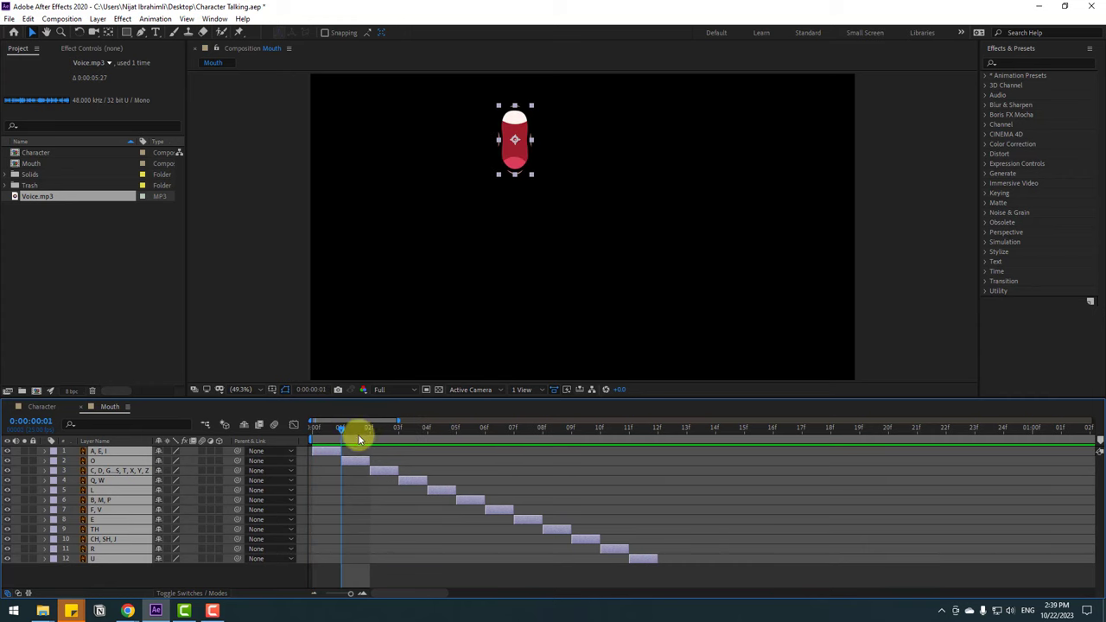
# Show the Align panel, the transparency grid and the Title/Action Safe guides.
pyautogui.click(215, 19)
pyautogui.click(270, 89)
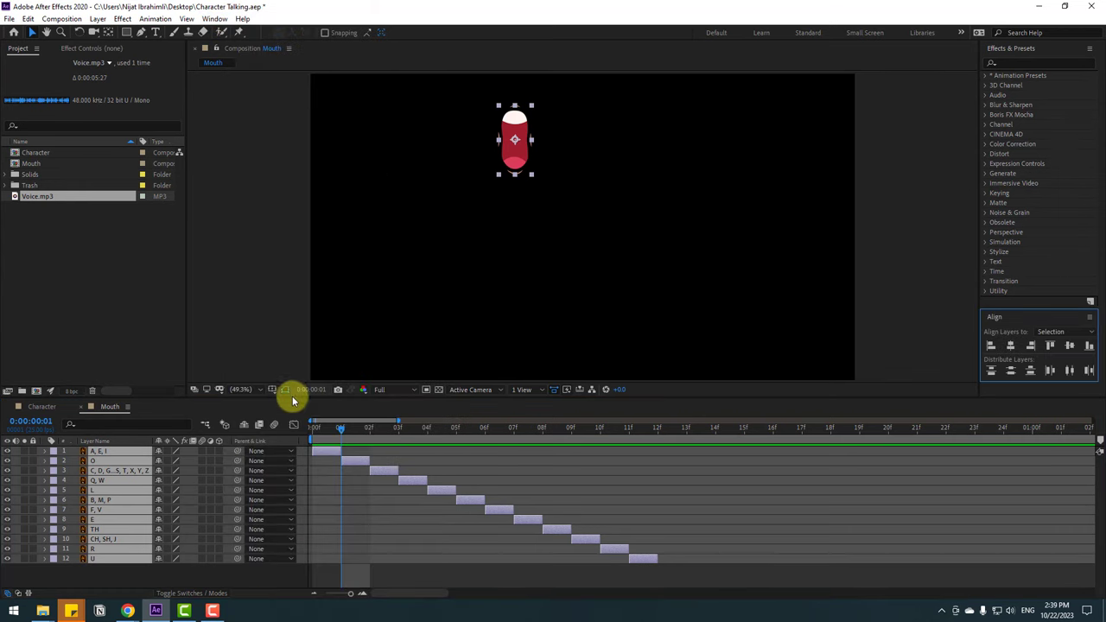
pyautogui.click(438, 390)
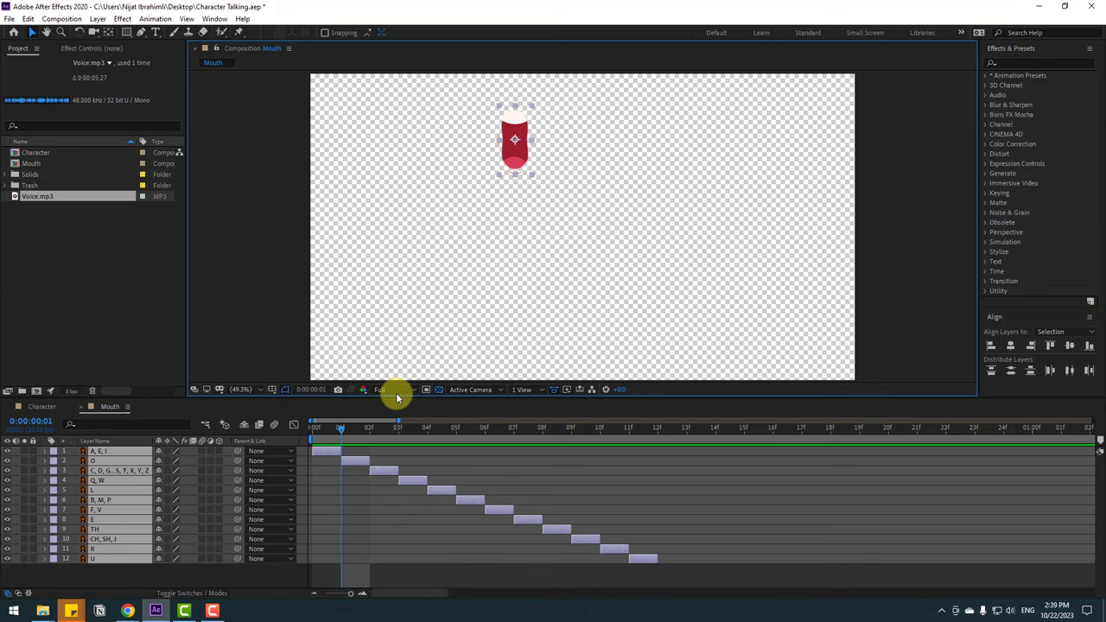
pyautogui.click(273, 391)
pyautogui.click(313, 403)
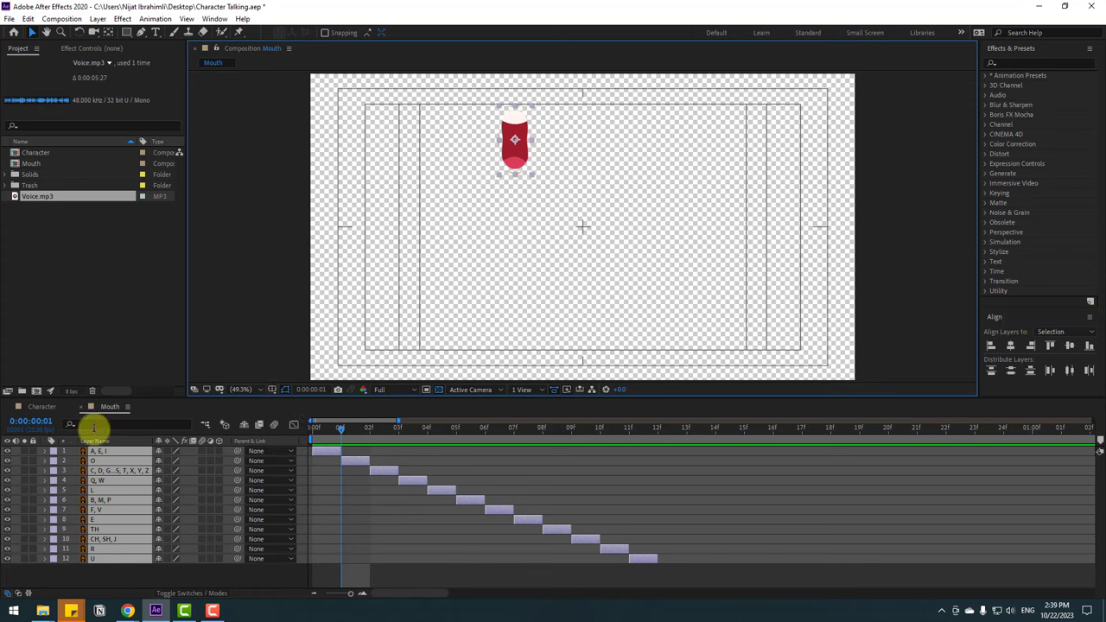
# Center the mouth shapes horizontally and vertically in the comp, then zoom the timeline out.
pyautogui.click(1010, 346)
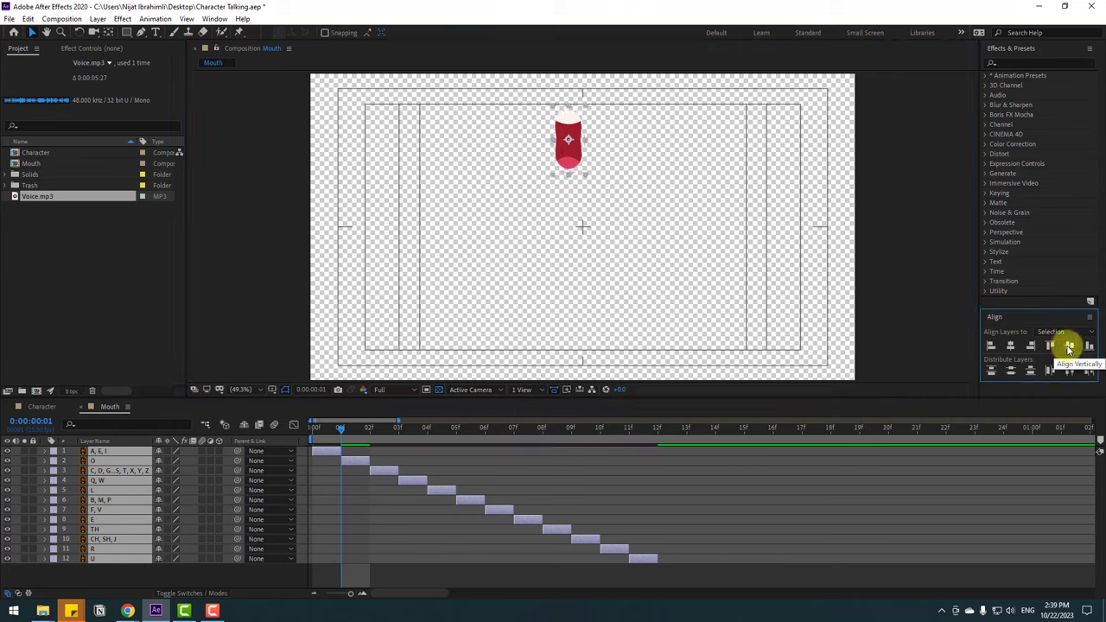
pyautogui.click(1070, 346)
pyautogui.moveTo(340, 427); pyautogui.dragTo(291, 432)
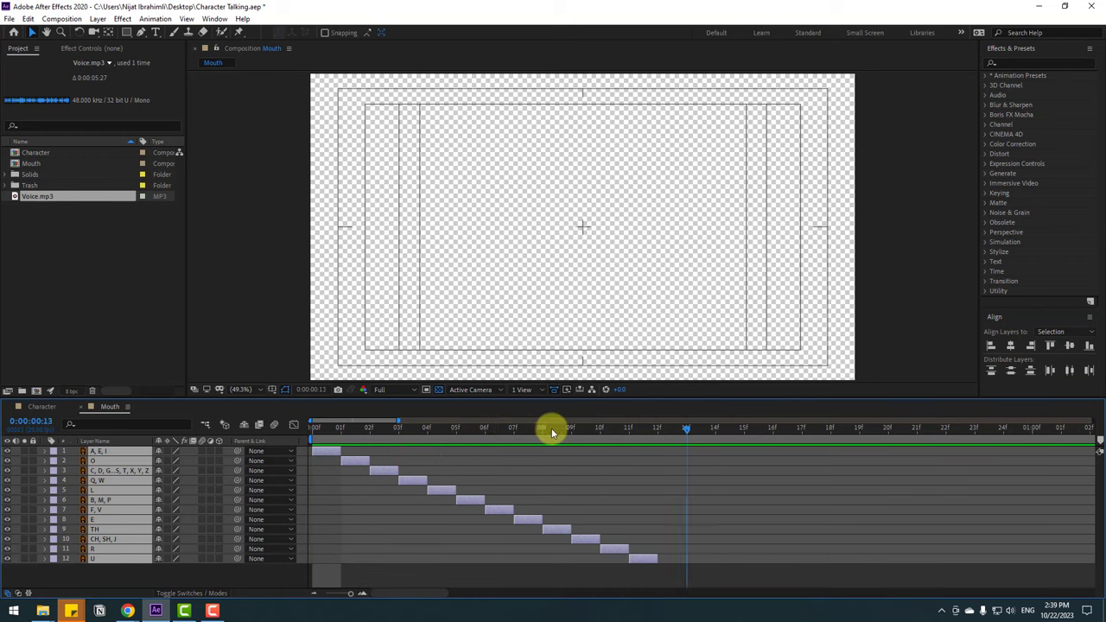
pyautogui.press('-')
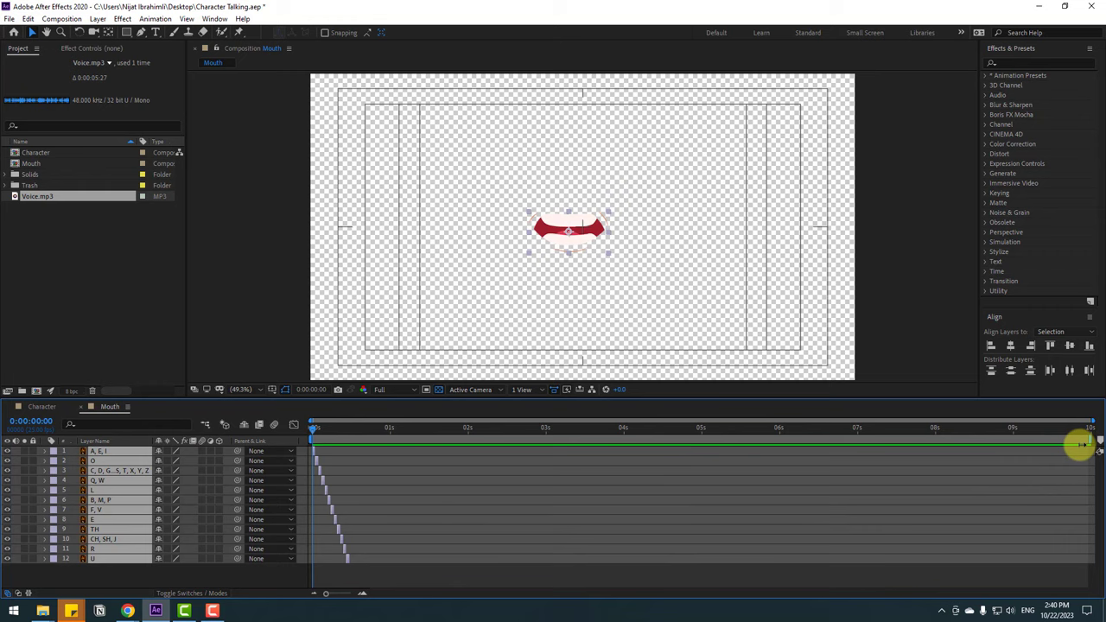
# End the work area at frame 12 and trim the Mouth comp to it.
pyautogui.moveTo(1082, 443); pyautogui.dragTo(361, 459)
pyautogui.press('=')
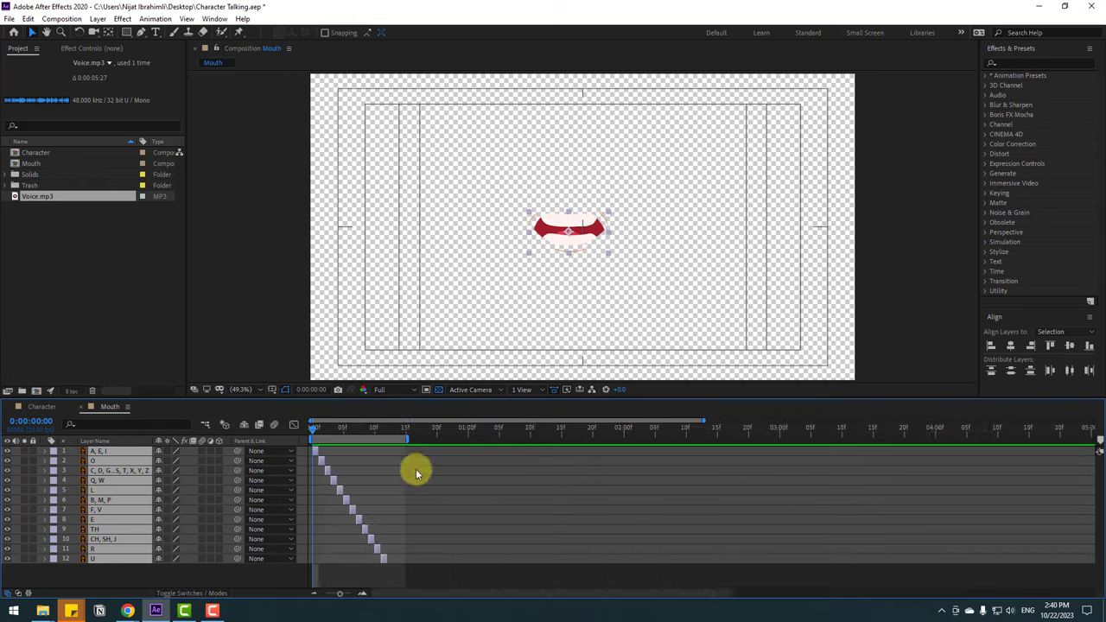
pyautogui.press('=')
pyautogui.moveTo(689, 440); pyautogui.dragTo(614, 448)
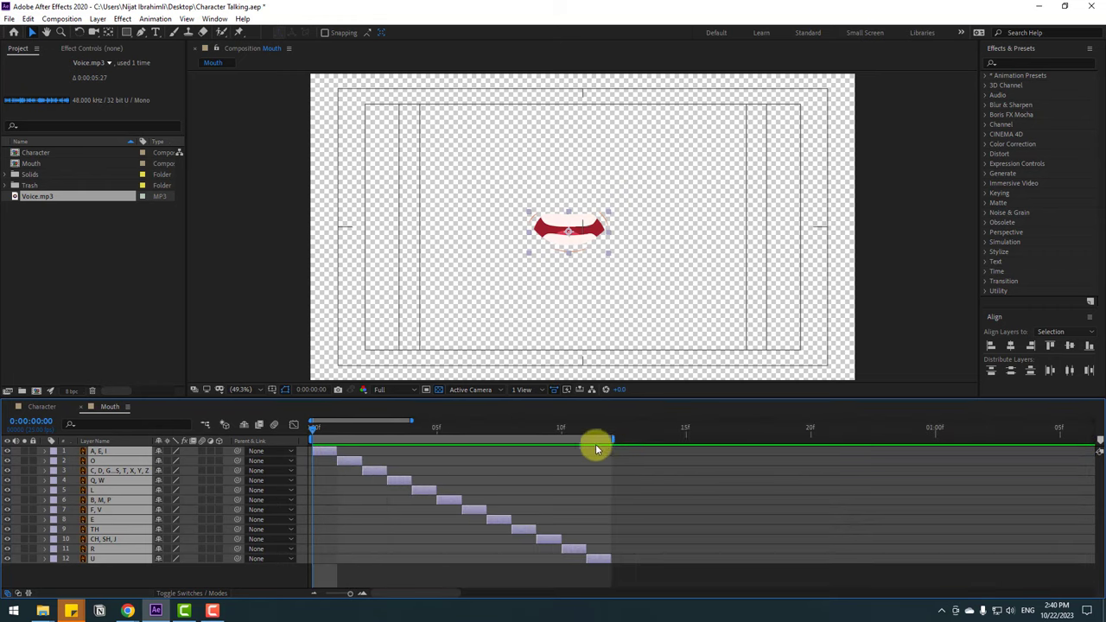
pyautogui.rightClick(575, 440)
pyautogui.click(639, 471)
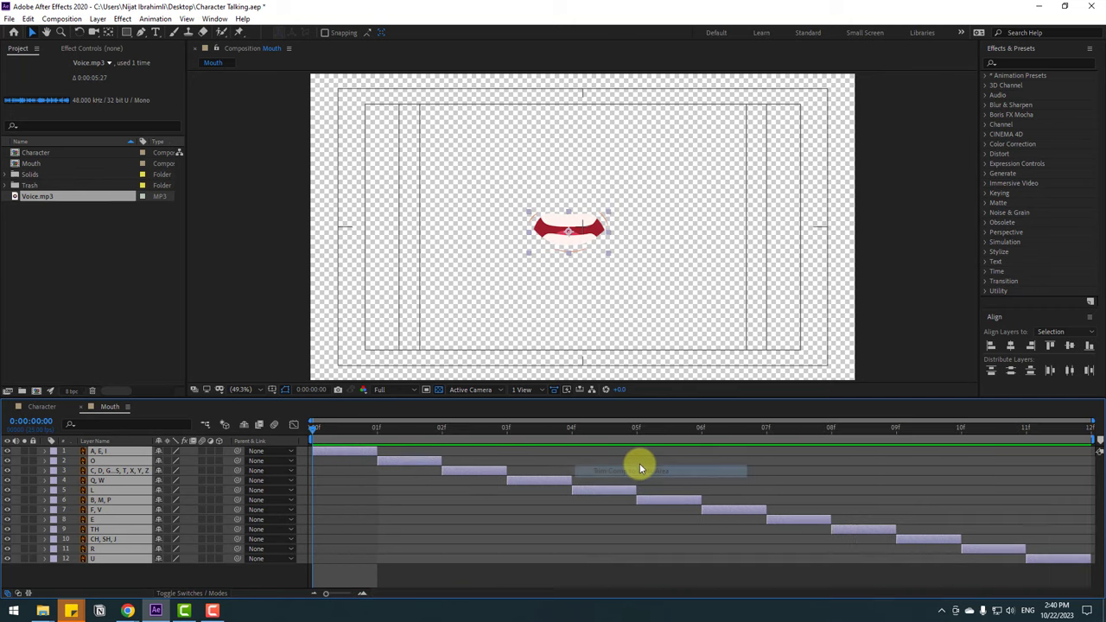
# Deselect the layers, stop the preview on the O shape, and return to Character.
pyautogui.click(418, 415)
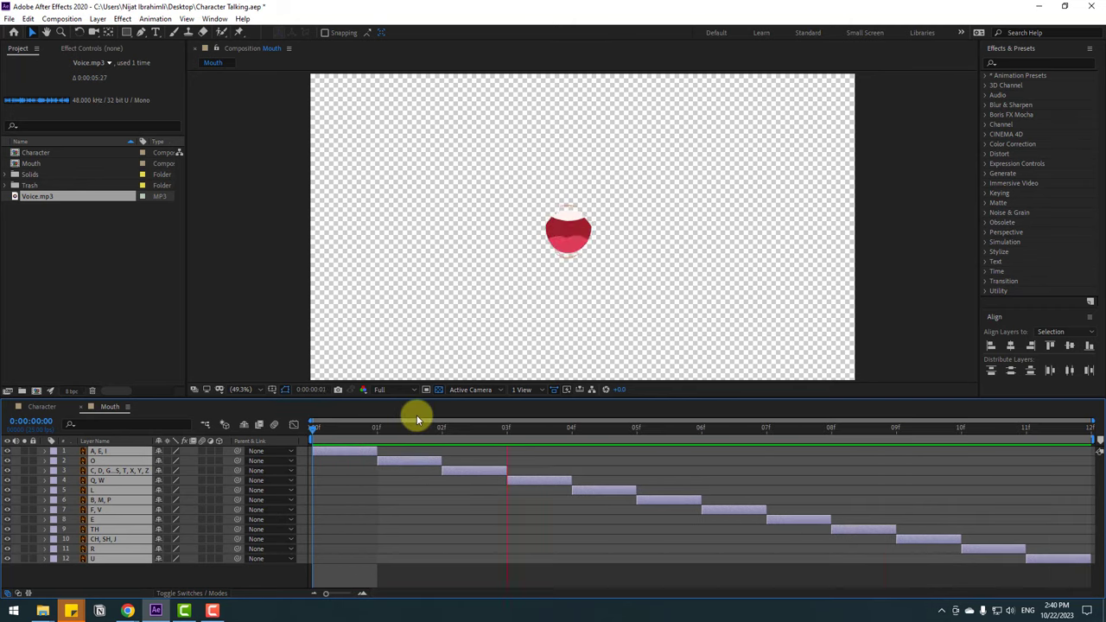
pyautogui.click(353, 437)
pyautogui.click(40, 407)
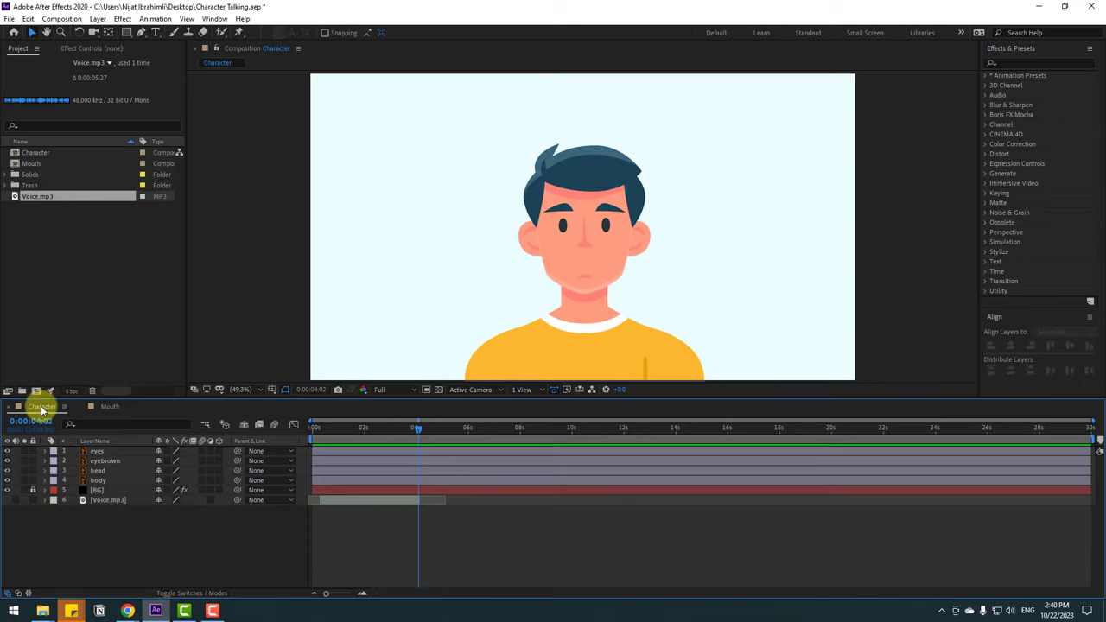
# Add the Mouth comp as the top Character layer and move it below the nose.
pyautogui.click(36, 165)
pyautogui.moveTo(31, 171); pyautogui.dragTo(106, 454)
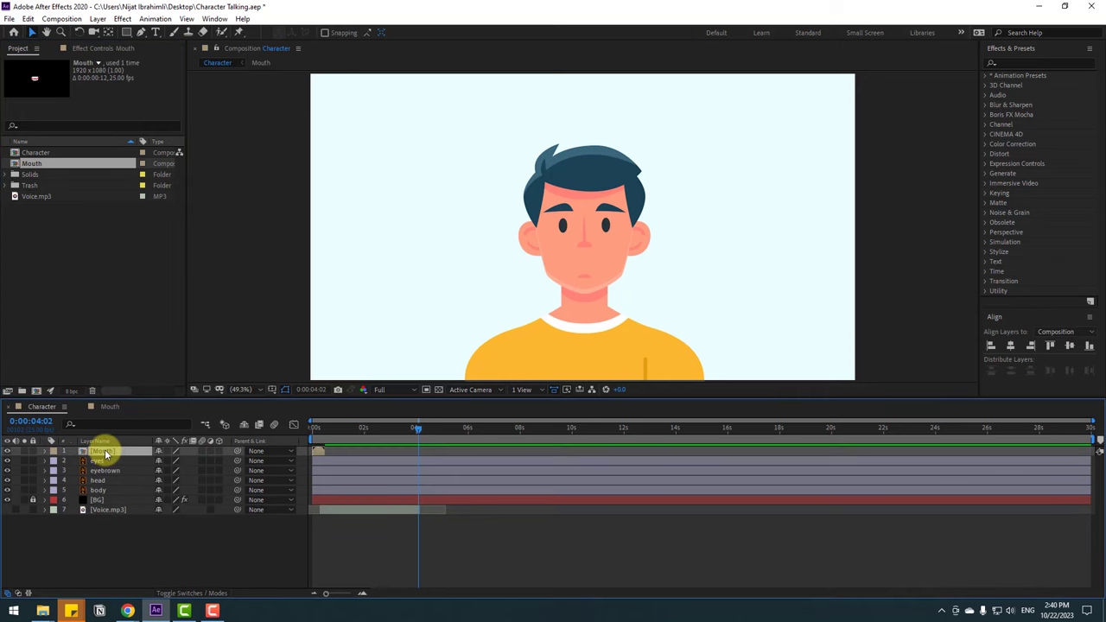
pyautogui.moveTo(410, 429); pyautogui.dragTo(320, 437)
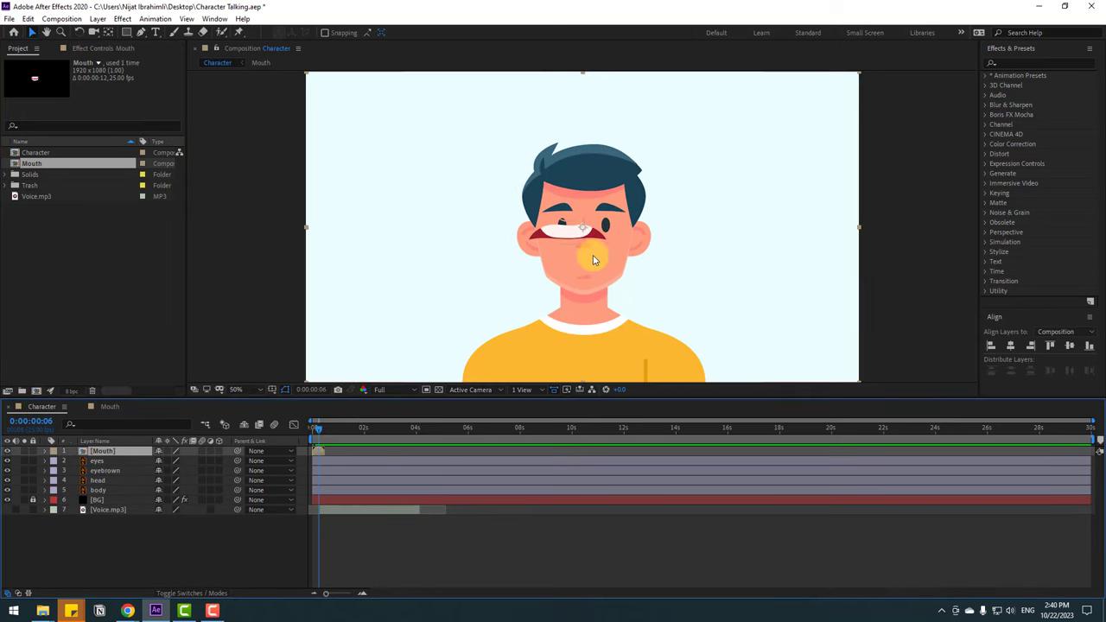
pyautogui.scroll(3, 588, 254)
pyautogui.moveTo(506, 185); pyautogui.dragTo(539, 254)
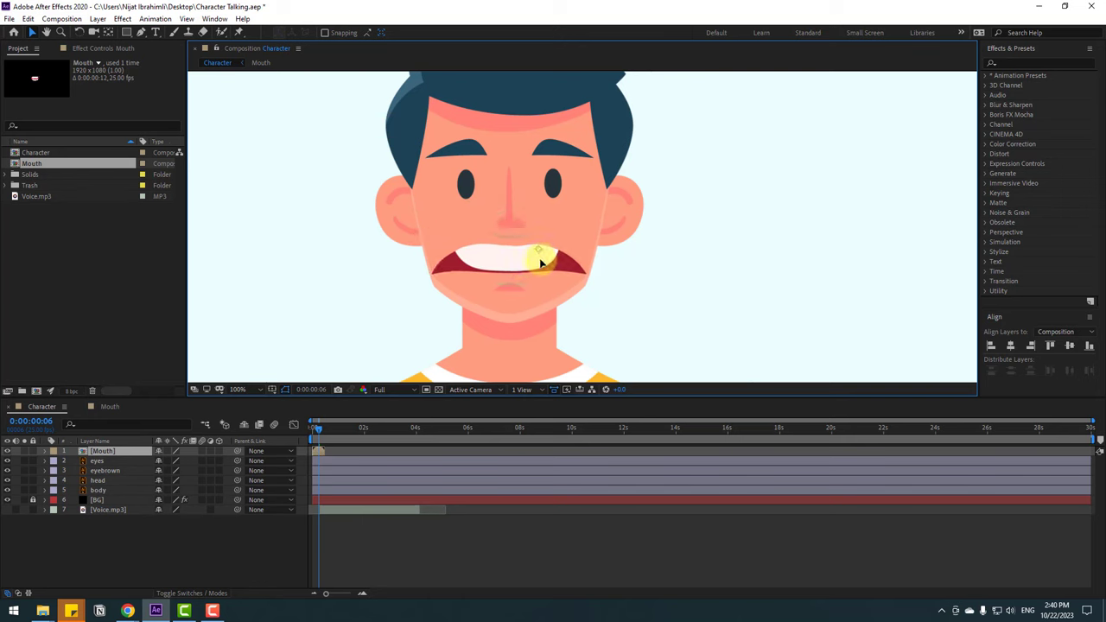
# Scale the Mouth layer down, settling on 25%, and check several mouth shapes on the face.
pyautogui.press('s')
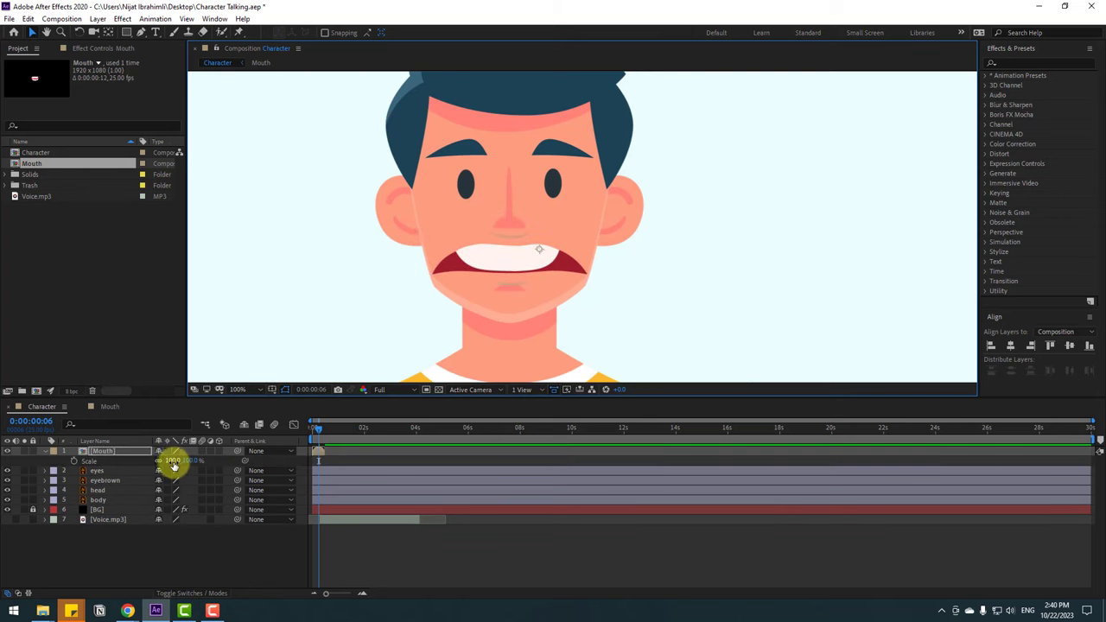
pyautogui.moveTo(173, 460); pyautogui.dragTo(140, 459)
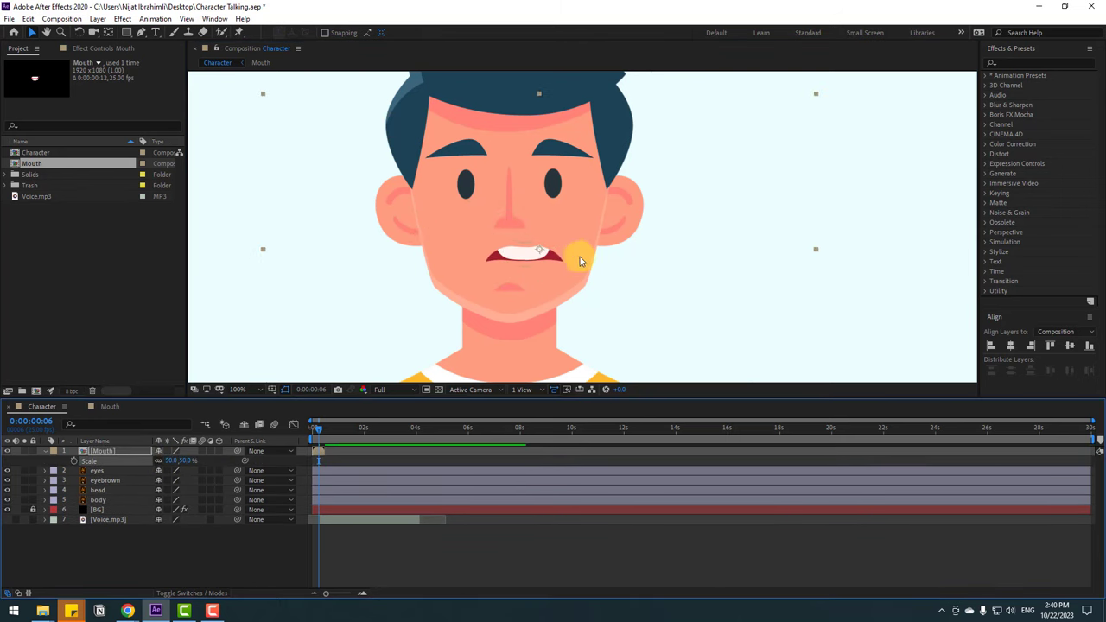
pyautogui.moveTo(556, 252); pyautogui.dragTo(538, 260)
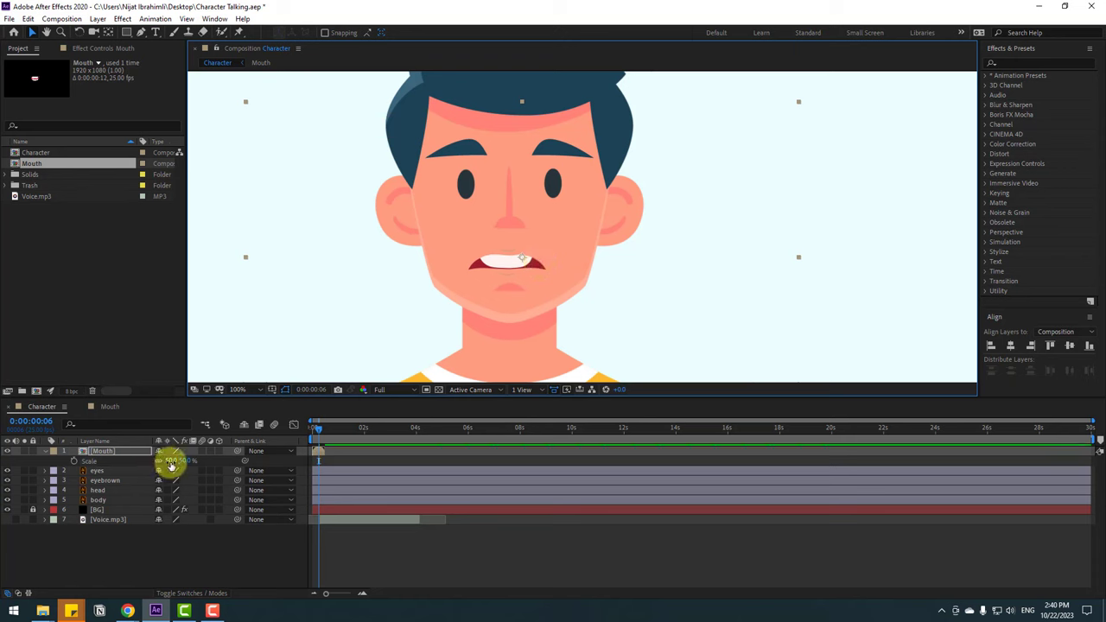
pyautogui.click(167, 461)
pyautogui.write('90')
pyautogui.press('Return')
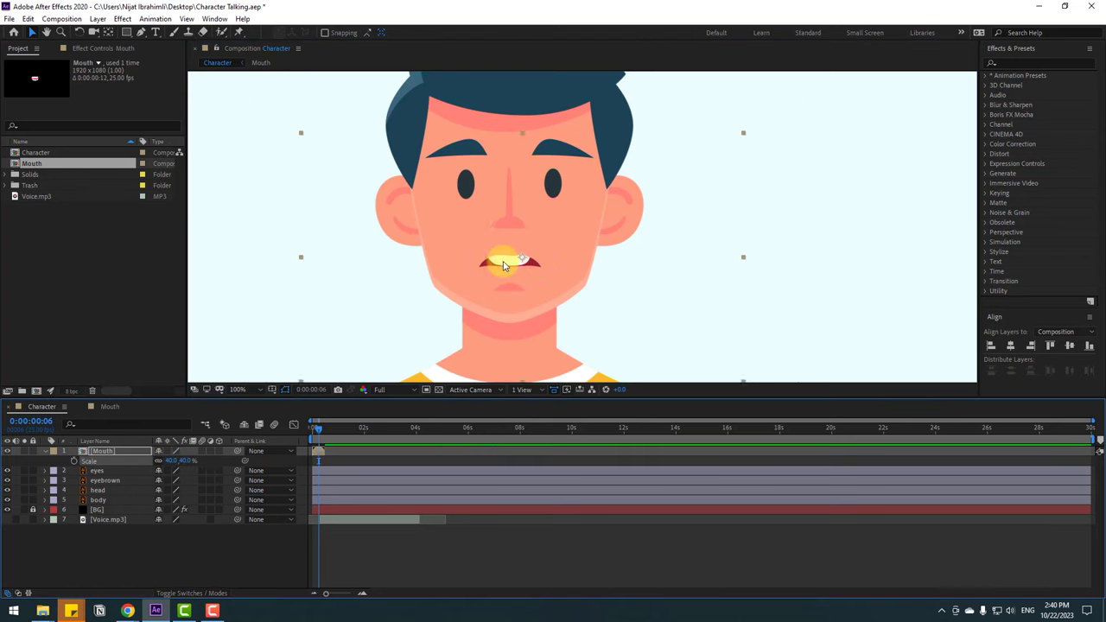
pyautogui.click(313, 427)
pyautogui.moveTo(313, 427); pyautogui.dragTo(315, 427)
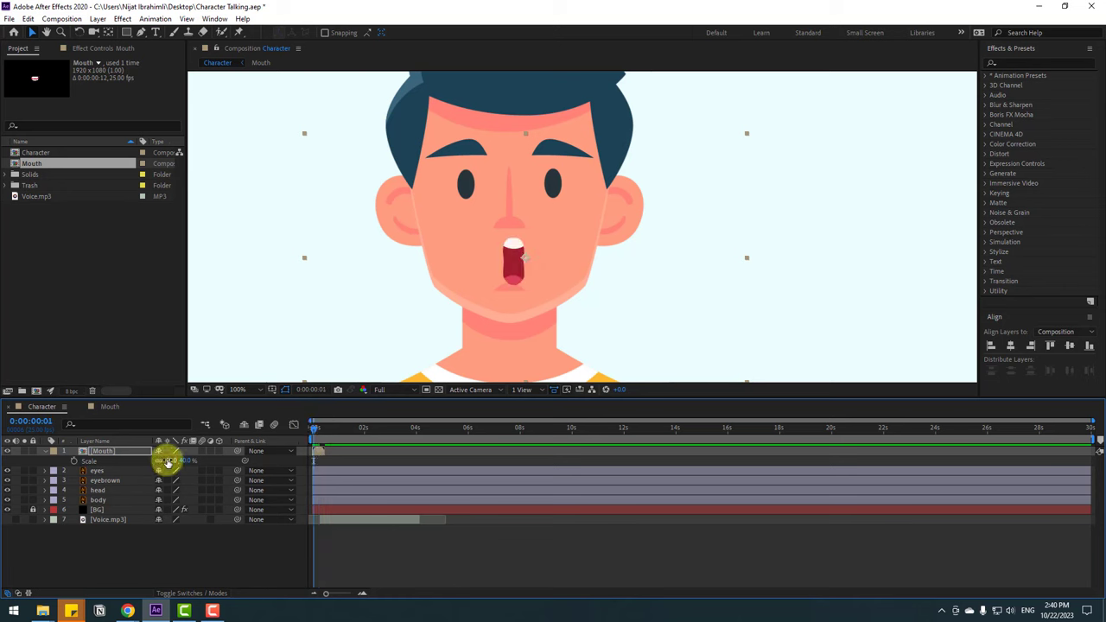
pyautogui.click(167, 462)
pyautogui.write('25')
pyautogui.press('Return')
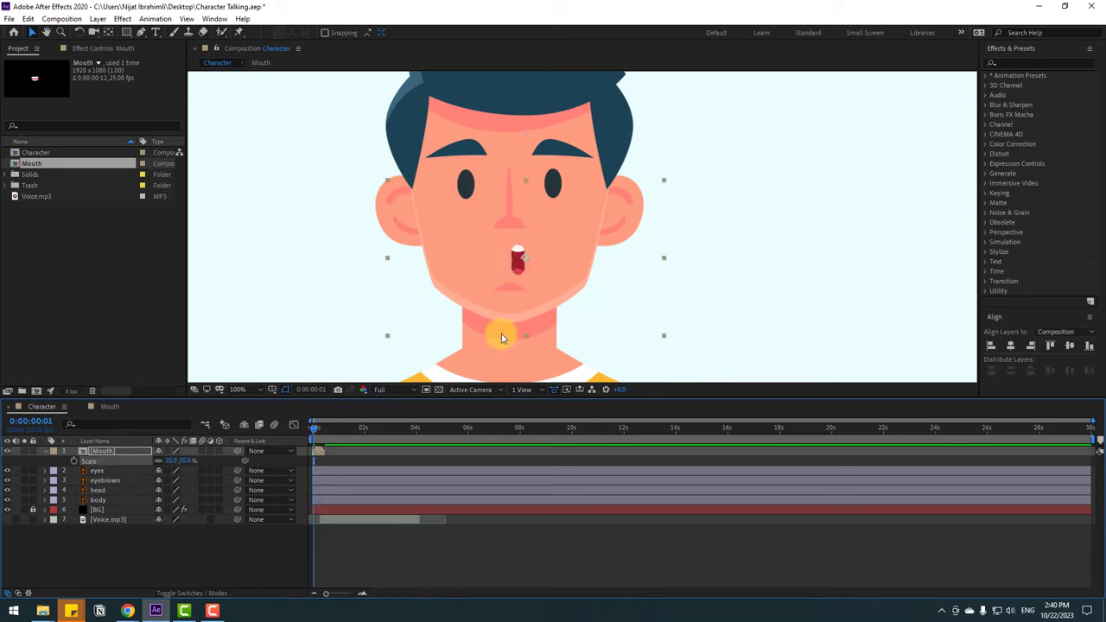
pyautogui.moveTo(314, 427); pyautogui.dragTo(314, 424)
pyautogui.press(',')
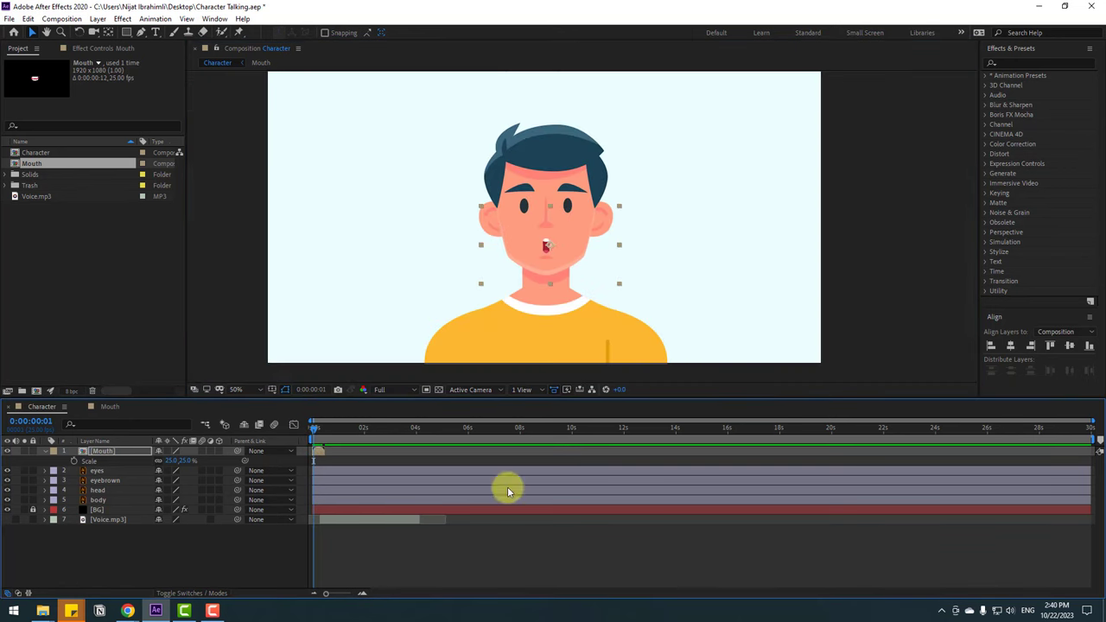
# Launch SF-Caddy, widen its panel, and load the Mouth layer's shapes as lip-sync items.
pyautogui.press('s')
pyautogui.click(215, 18)
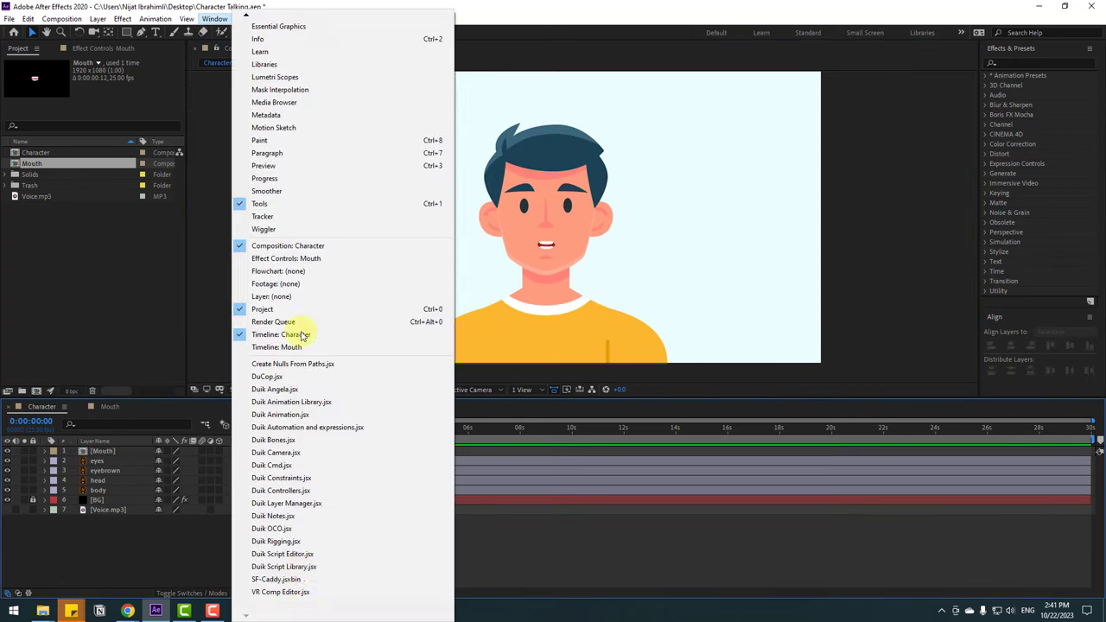
pyautogui.click(282, 581)
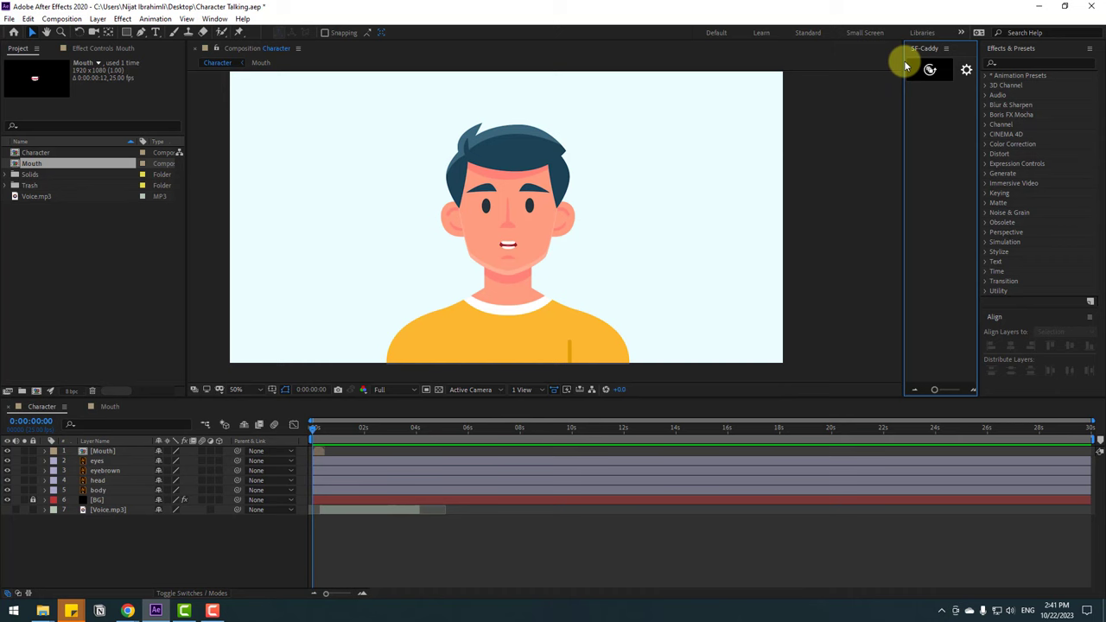
pyautogui.moveTo(902, 62); pyautogui.dragTo(744, 67)
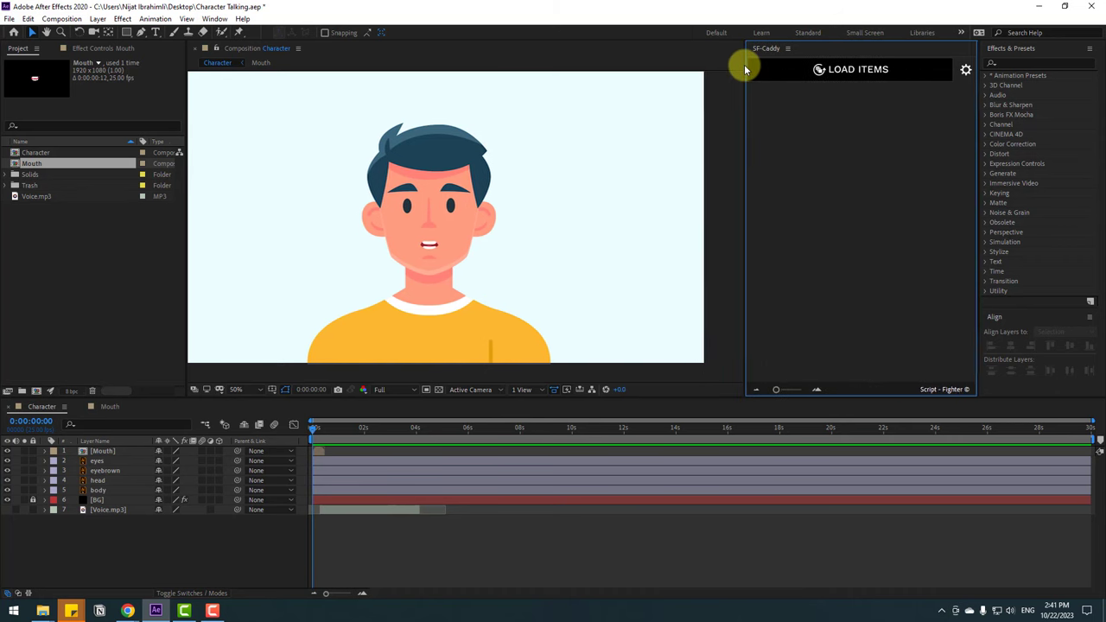
pyautogui.click(95, 452)
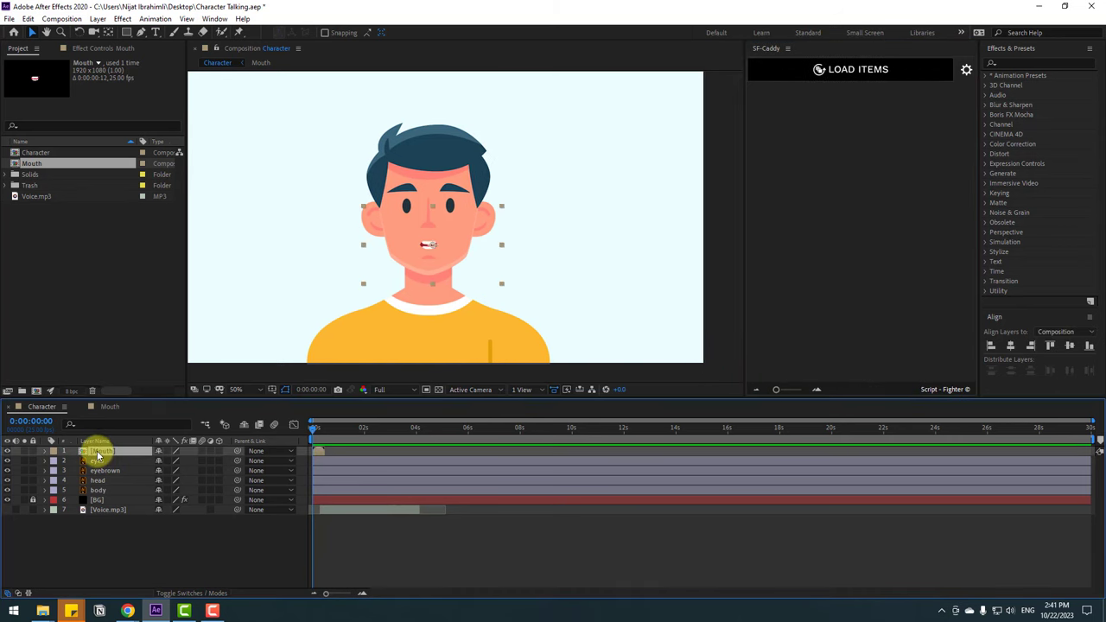
pyautogui.click(845, 68)
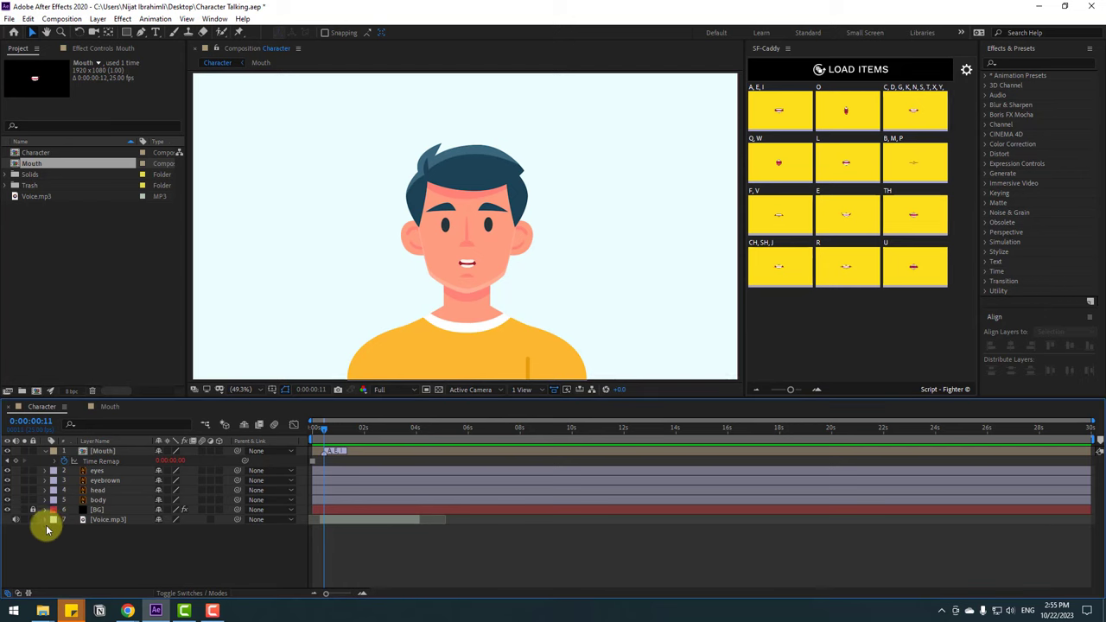
# Show the Voice.mp3 waveform, preview the audio, and zoom into the first seconds.
pyautogui.click(45, 519)
pyautogui.click(64, 554)
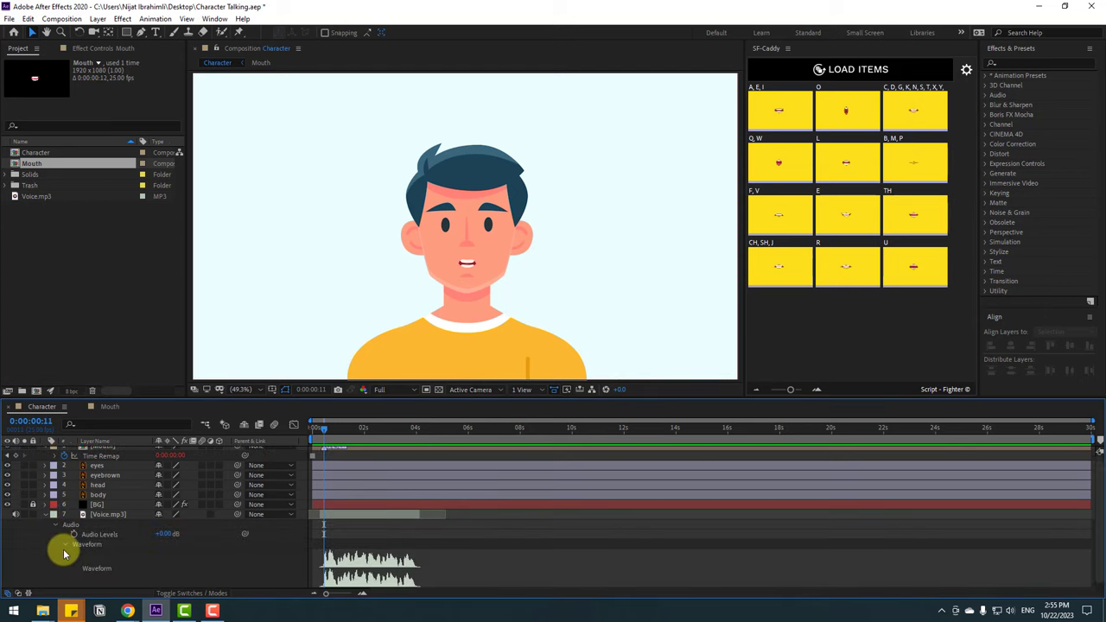
pyautogui.press('space')
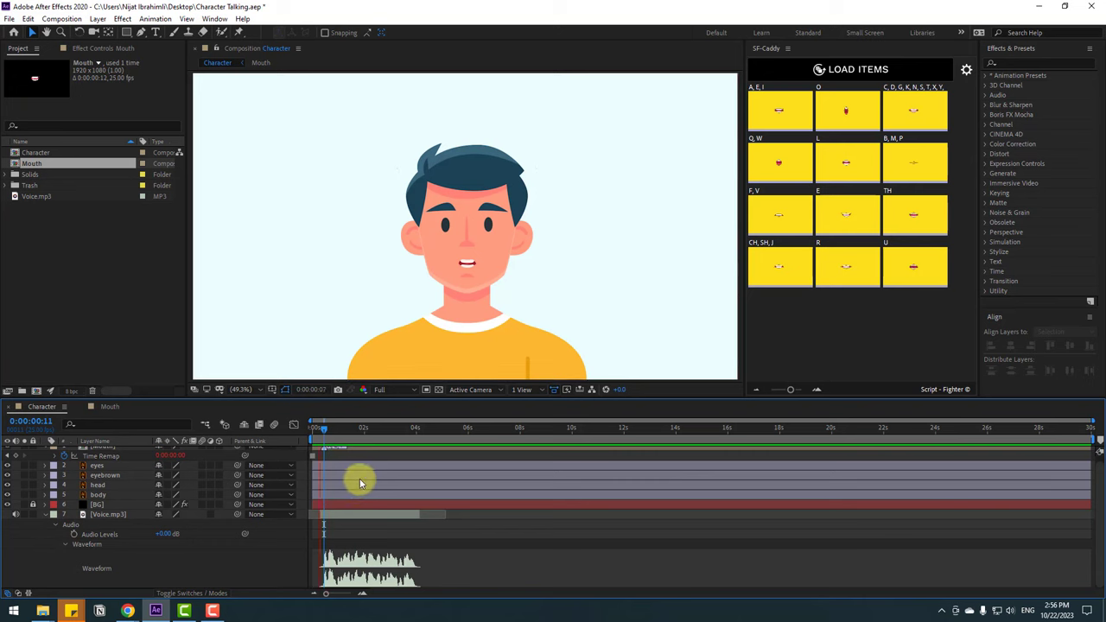
pyautogui.press('space')
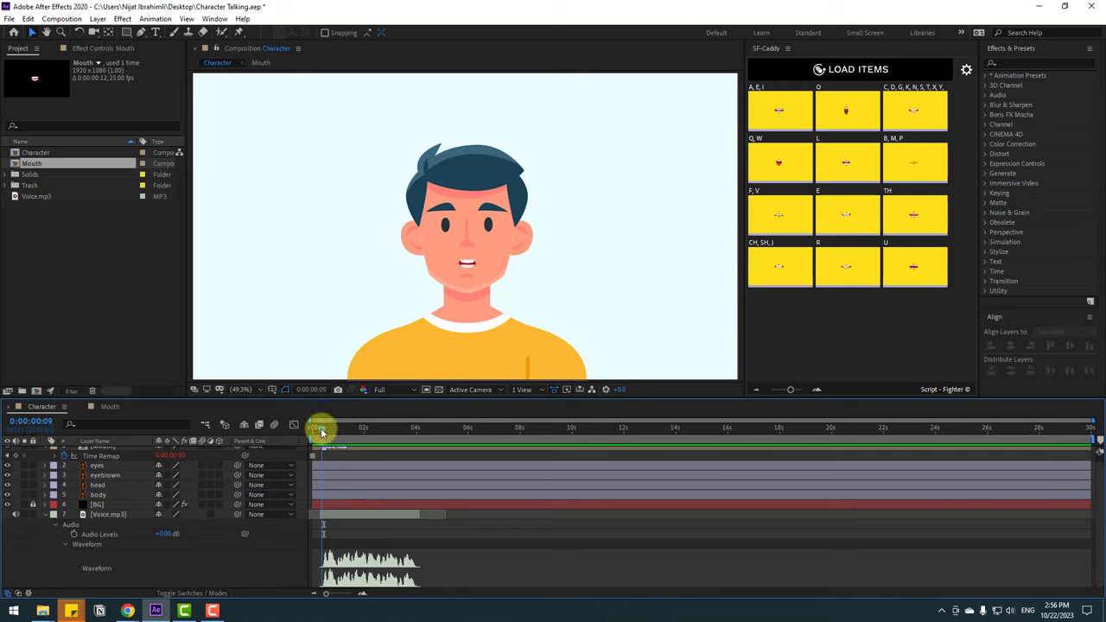
pyautogui.scroll(6, 366, 489)
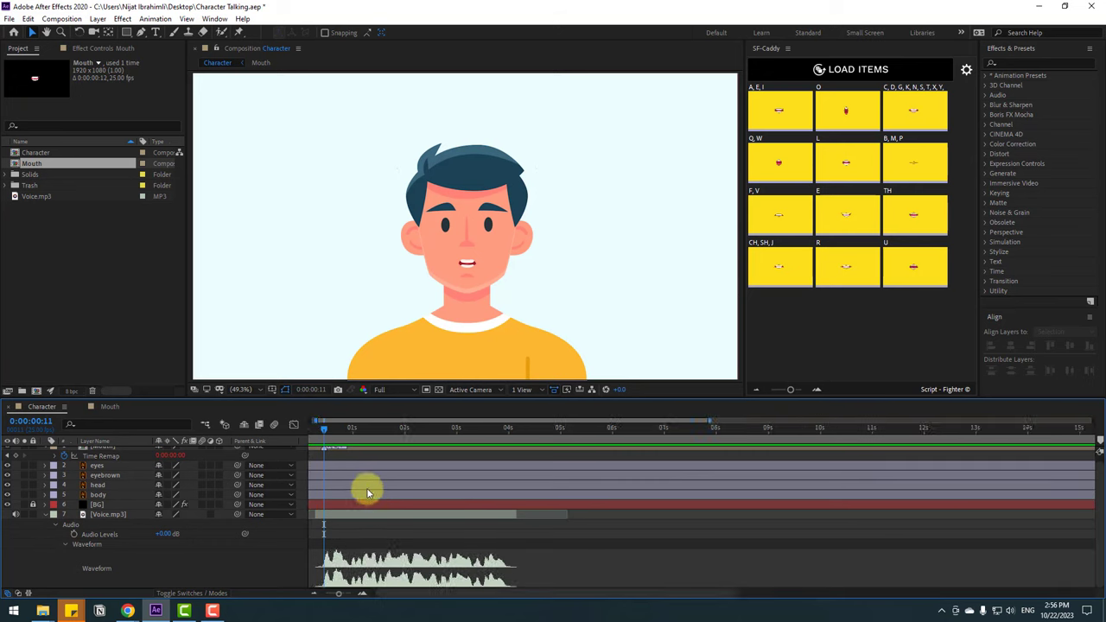
pyautogui.scroll(1, 432, 488)
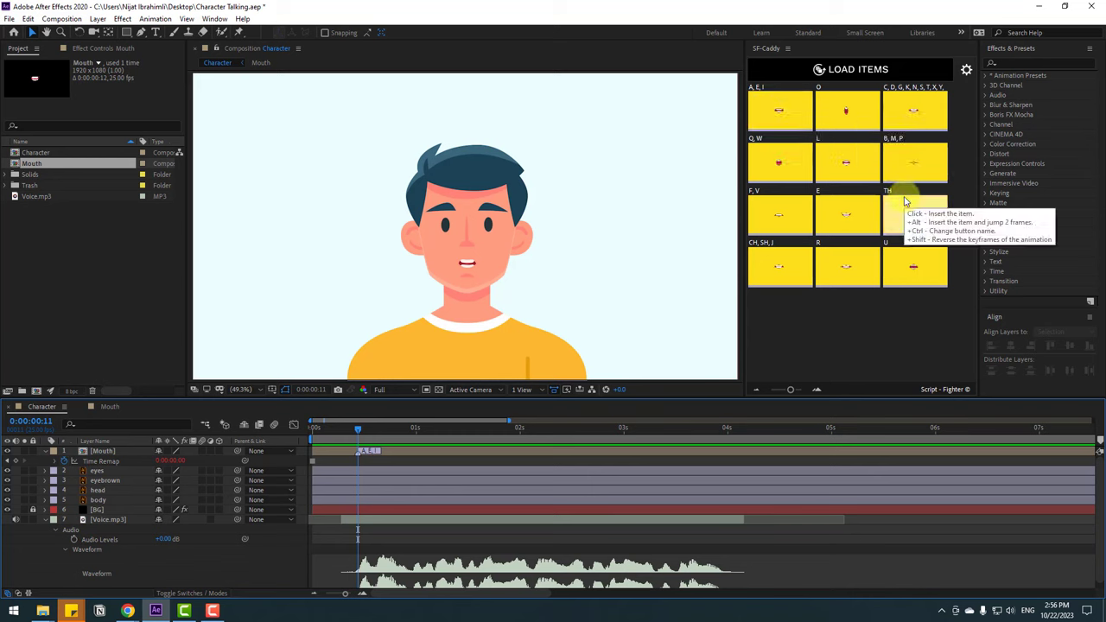
# Key A/E/I, consonant, CH/SH/J, consonant, B/M/P, E and R mouths, then preview.
pyautogui.keyDown('alt'); pyautogui.click(764, 106); pyautogui.keyUp('alt')
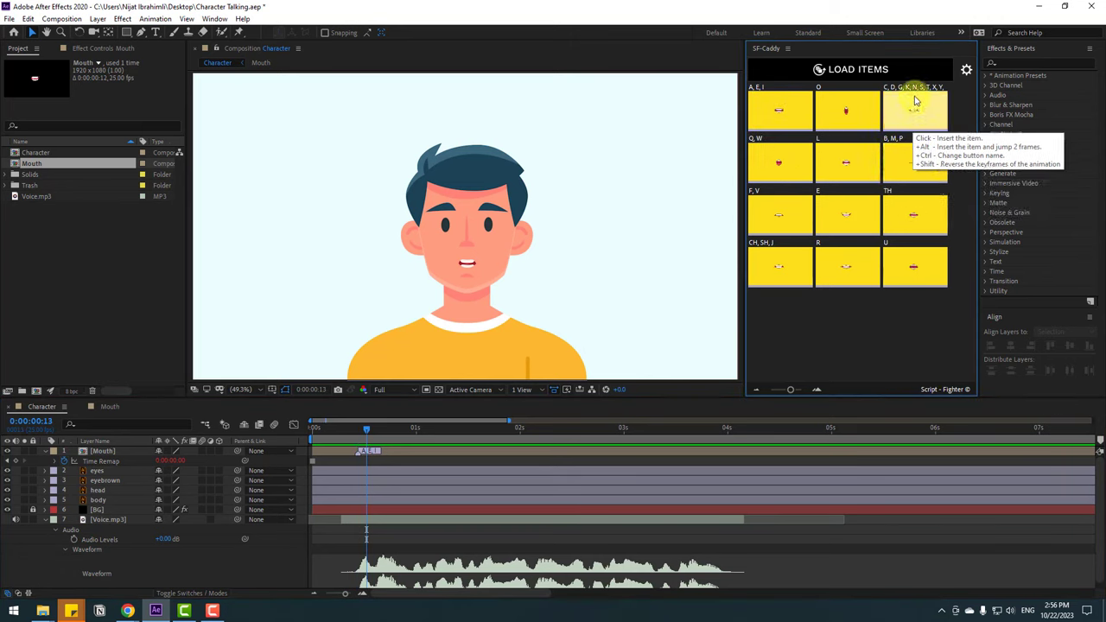
pyautogui.keyDown('alt'); pyautogui.click(914, 107); pyautogui.keyUp('alt')
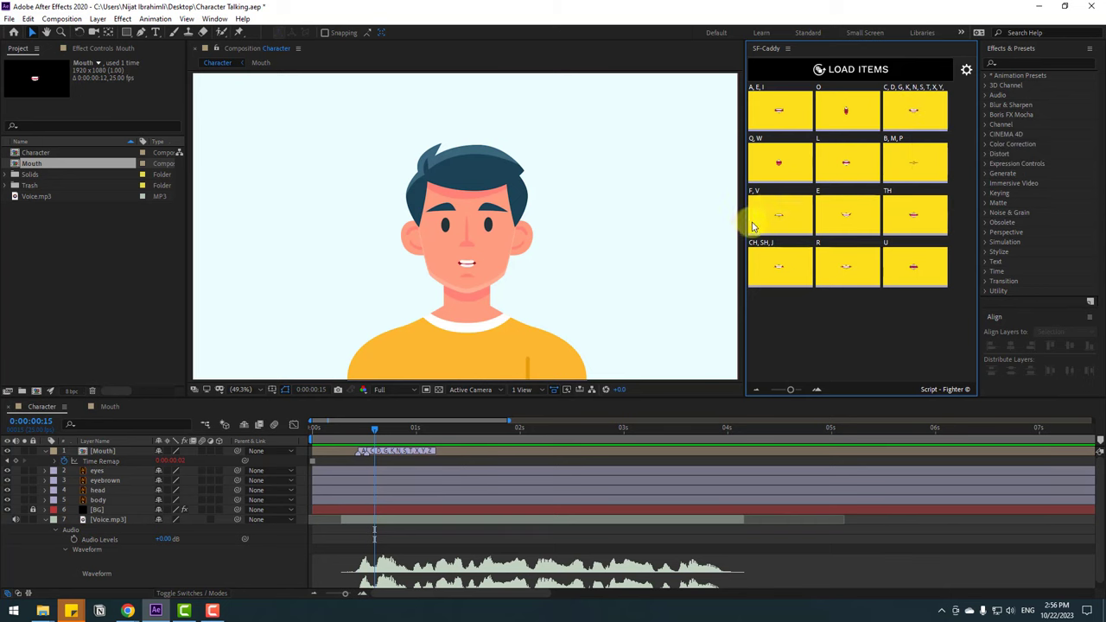
pyautogui.click(797, 269)
pyautogui.moveTo(538, 422)
pyautogui.mouseDown()
pyautogui.moveTo(383, 405)
pyautogui.moveTo(388, 423)
pyautogui.moveTo(352, 437)
pyautogui.moveTo(378, 437)
pyautogui.mouseUp()
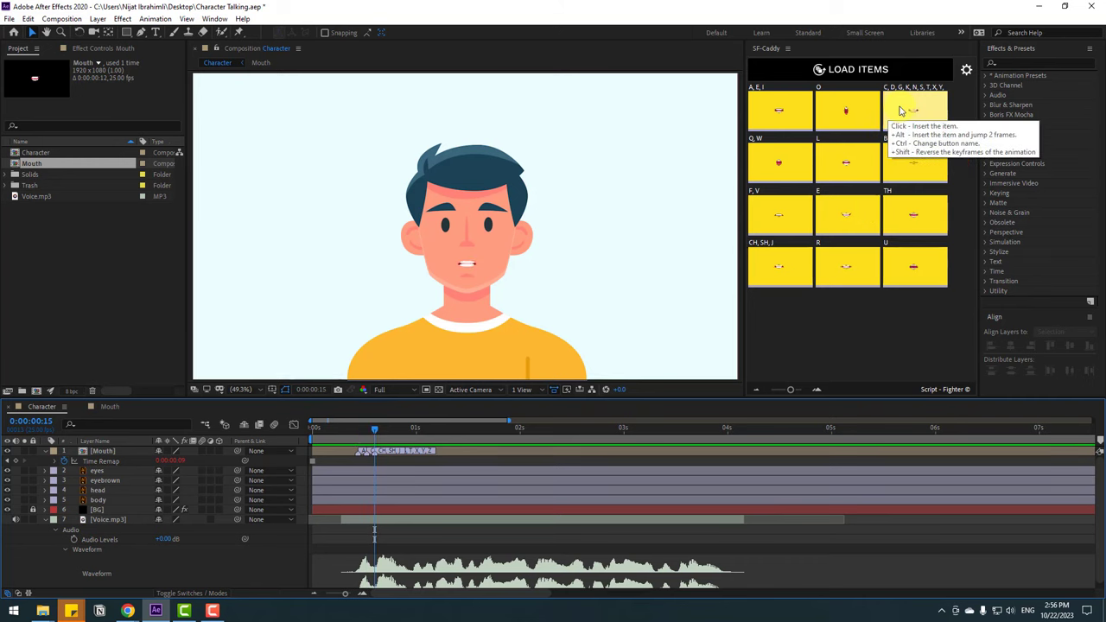
pyautogui.keyDown('alt'); pyautogui.click(847, 126); pyautogui.keyUp('alt')
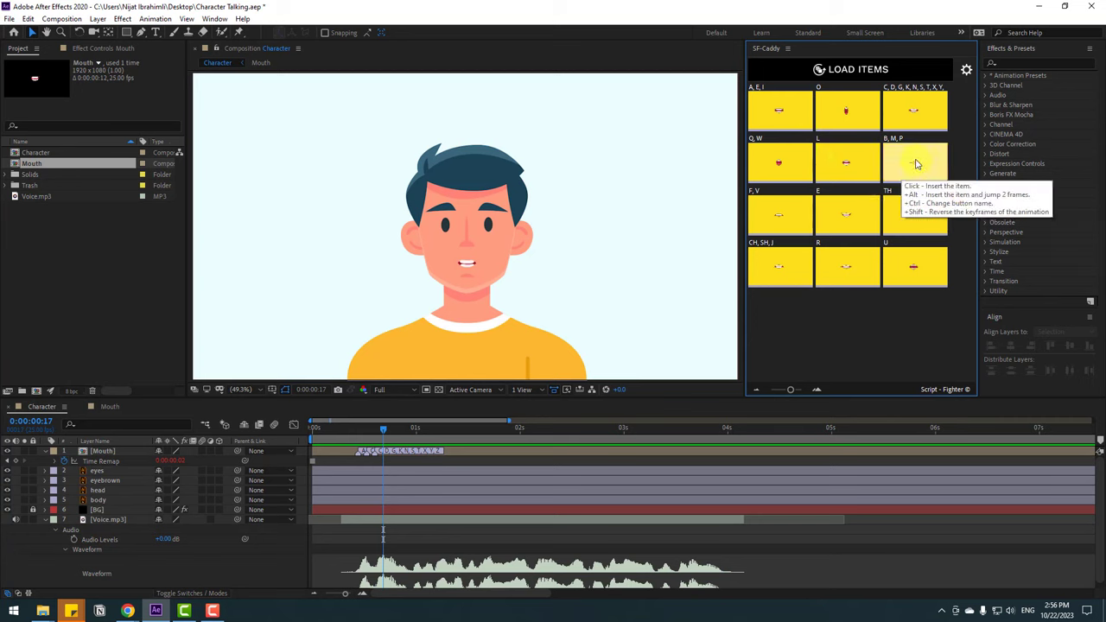
pyautogui.keyDown('alt'); pyautogui.click(916, 164); pyautogui.keyUp('alt')
pyautogui.keyDown('alt'); pyautogui.click(834, 226); pyautogui.keyUp('alt')
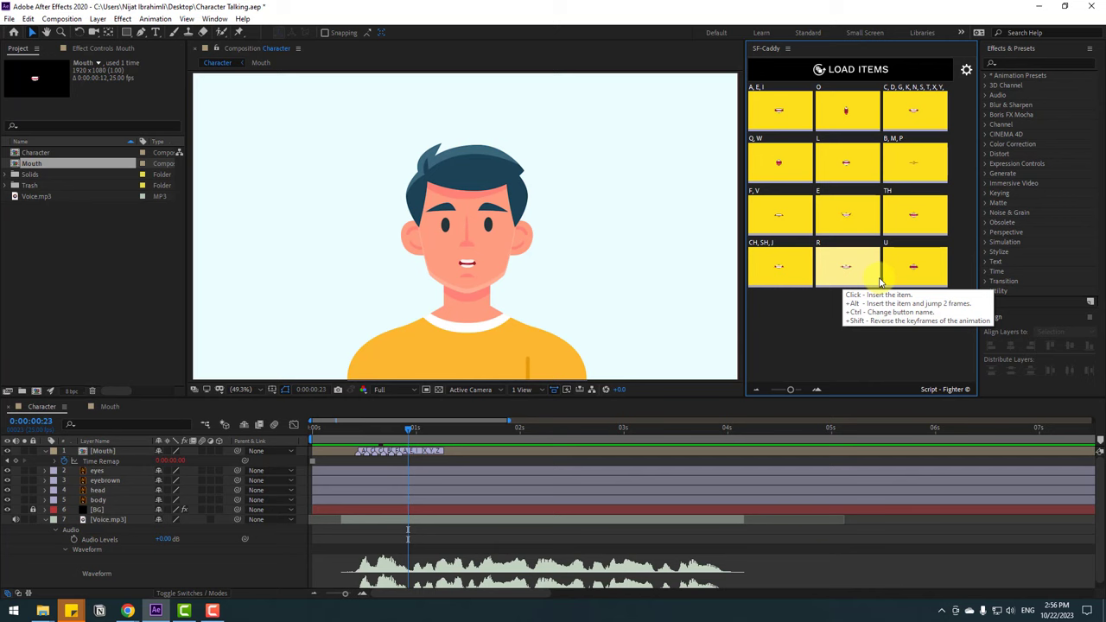
pyautogui.keyDown('alt'); pyautogui.click(849, 265); pyautogui.keyUp('alt')
pyautogui.press('space')
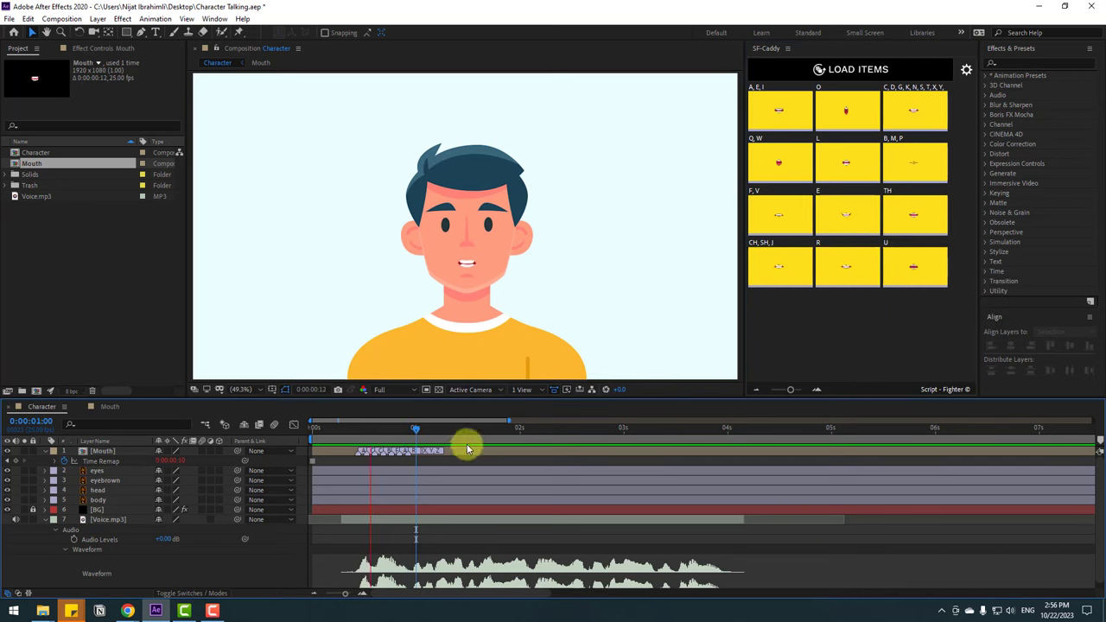
# Continue keying consonant, A/E/I, consonant and TH mouths through about 0:00:01:11.
pyautogui.moveTo(415, 426); pyautogui.dragTo(397, 431)
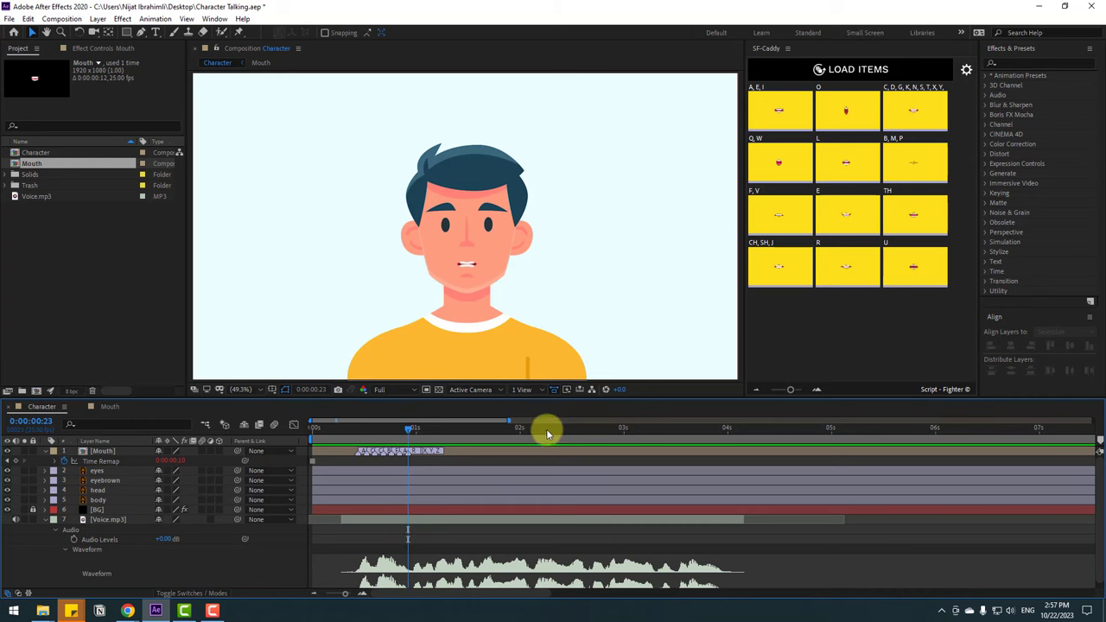
pyautogui.keyDown('alt'); pyautogui.click(918, 113); pyautogui.keyUp('alt')
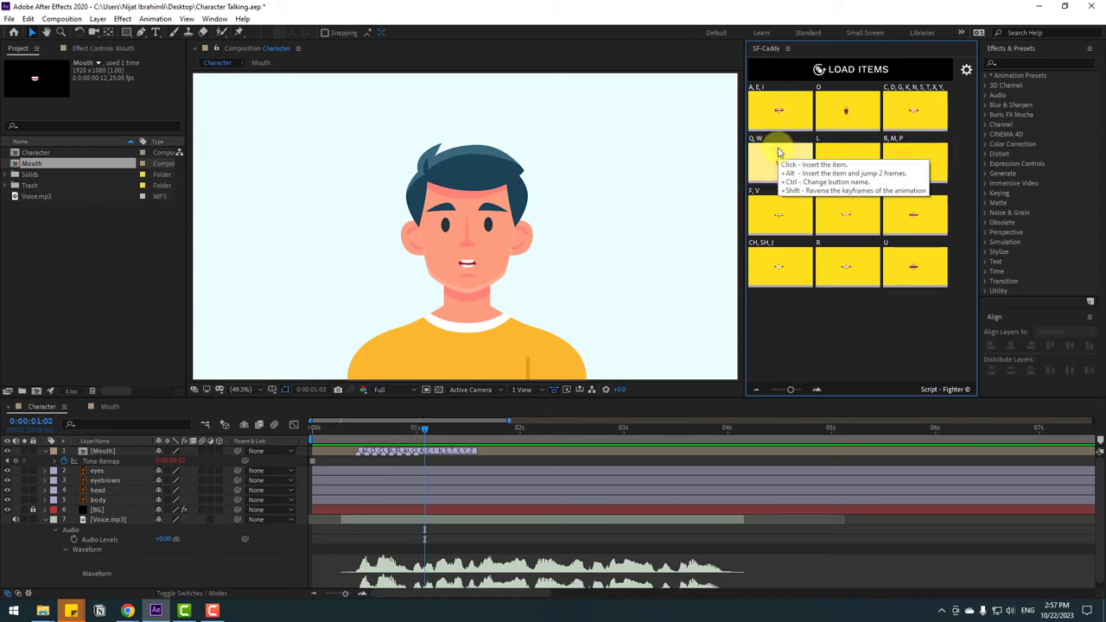
pyautogui.click(412, 432)
pyautogui.moveTo(411, 432); pyautogui.dragTo(420, 432)
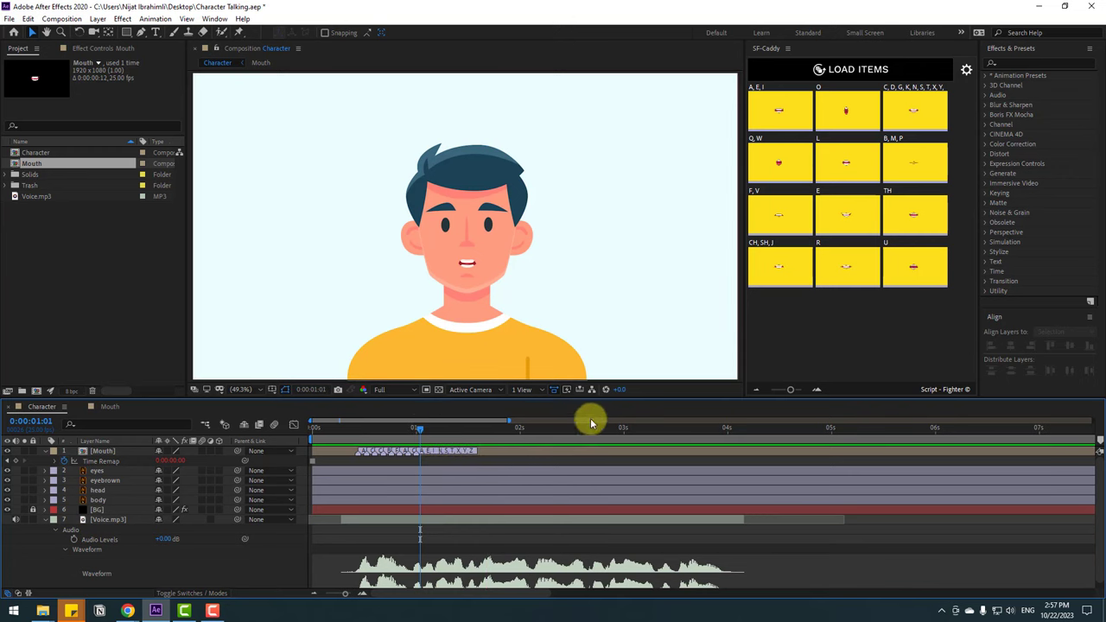
pyautogui.keyDown('alt'); pyautogui.click(918, 109); pyautogui.keyUp('alt')
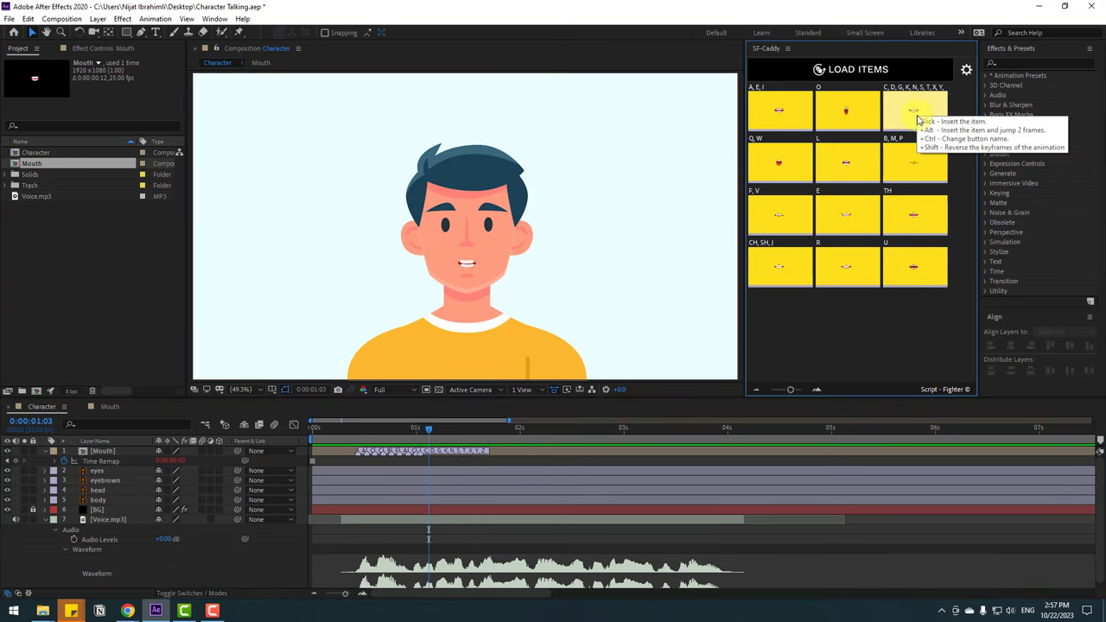
pyautogui.keyDown('alt'); pyautogui.click(760, 108); pyautogui.keyUp('alt')
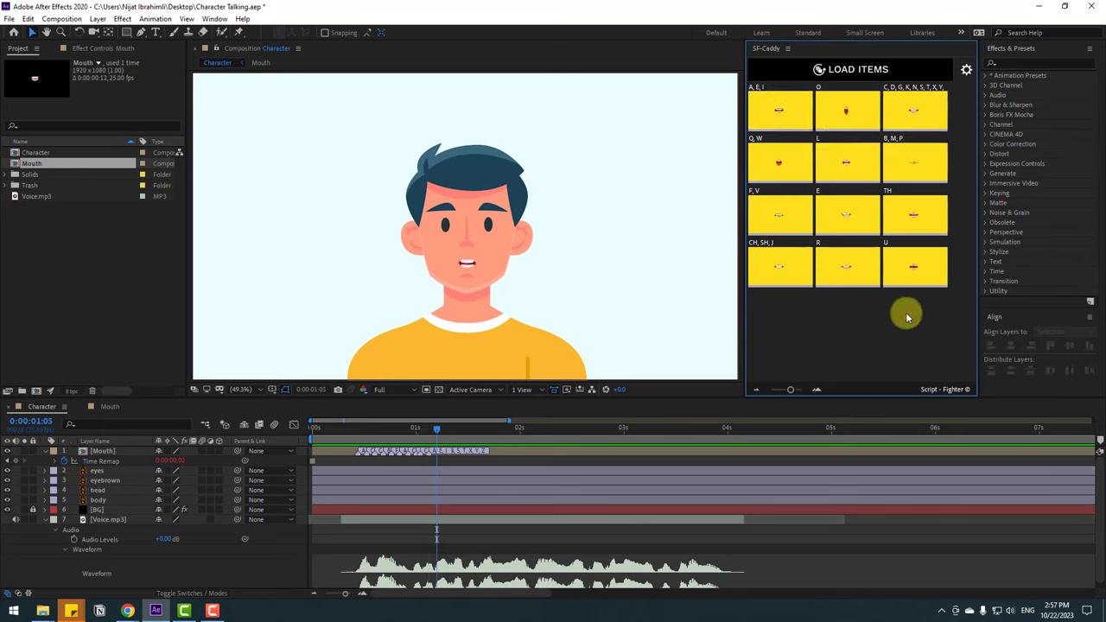
pyautogui.keyDown('alt'); pyautogui.click(908, 123); pyautogui.keyUp('alt')
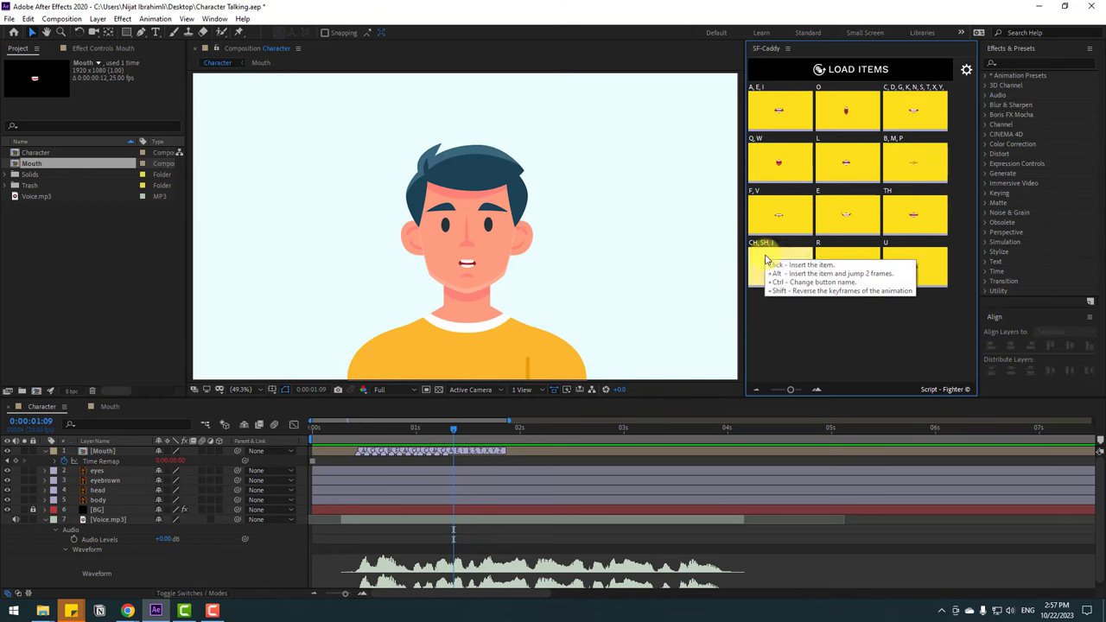
pyautogui.keyDown('alt'); pyautogui.click(909, 214); pyautogui.keyUp('alt')
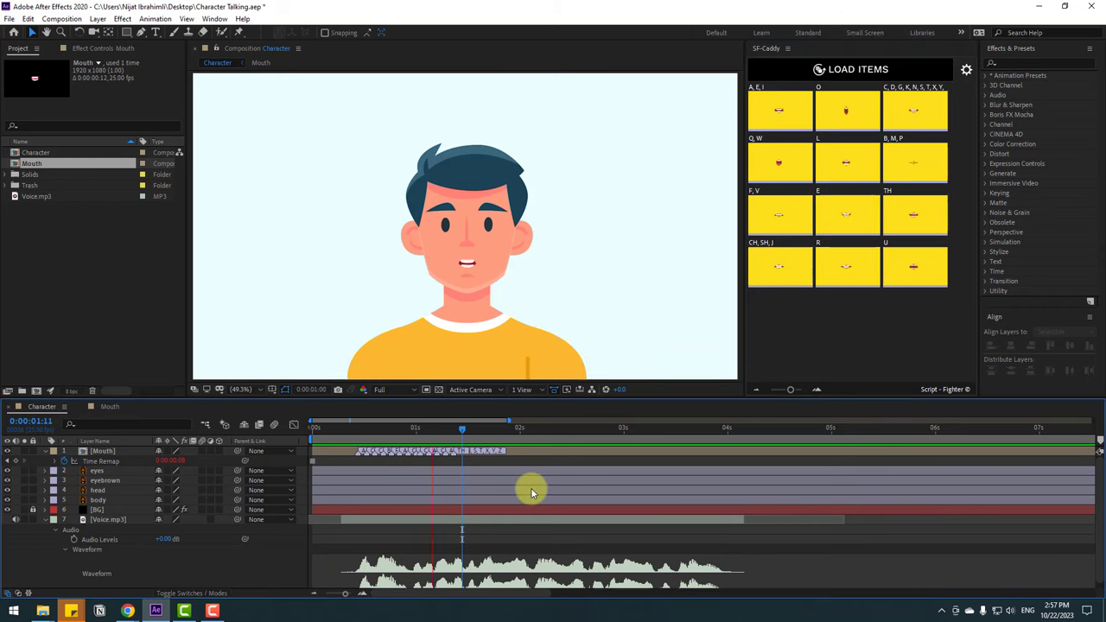
# Preview the mouth animation over the full 30-second timeline and inspect individual mouth frames.
pyautogui.moveTo(462, 429)
pyautogui.mouseDown()
pyautogui.moveTo(390, 427)
pyautogui.moveTo(413, 427)
pyautogui.moveTo(457, 470)
pyautogui.moveTo(454, 438)
pyautogui.mouseUp()
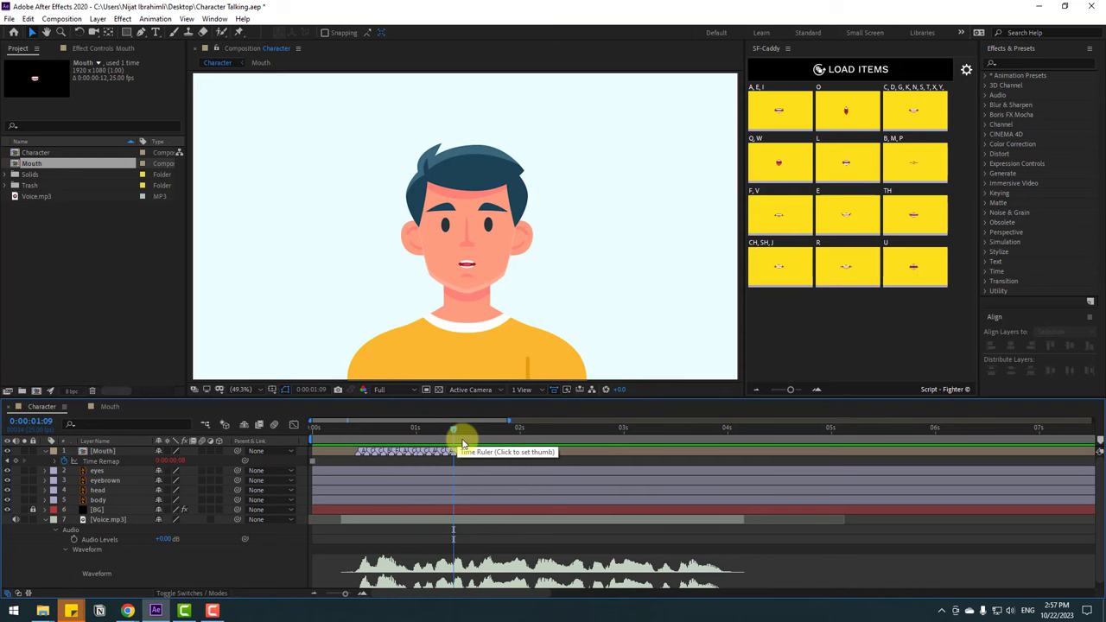
pyautogui.press(';')
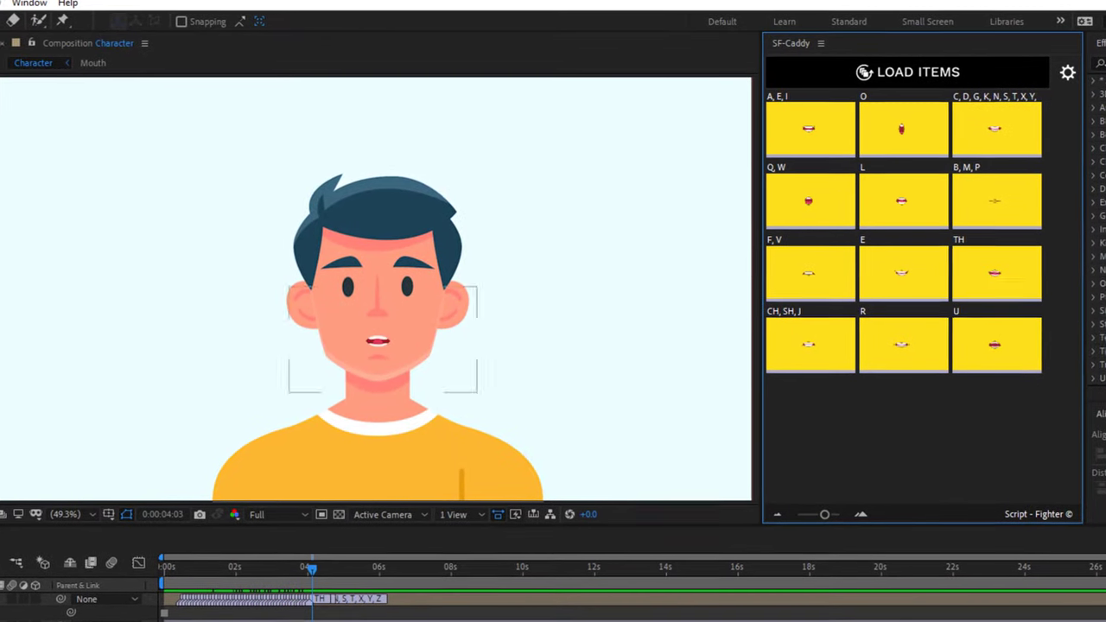
pyautogui.click(298, 570)
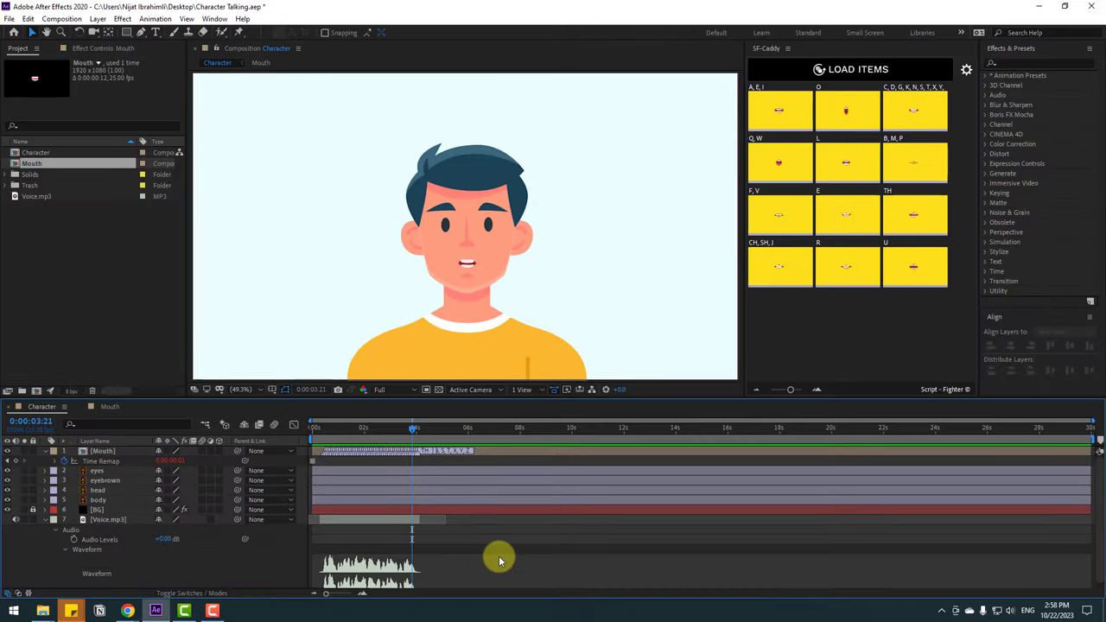
pyautogui.press('space')
pyautogui.moveTo(401, 430); pyautogui.dragTo(411, 436)
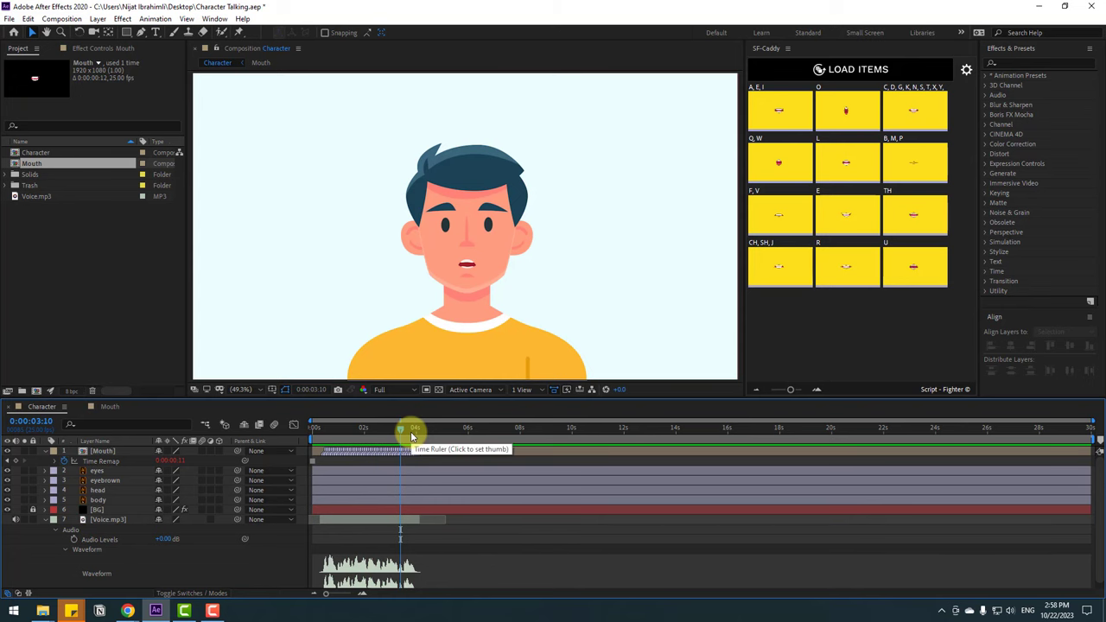
pyautogui.click(424, 477)
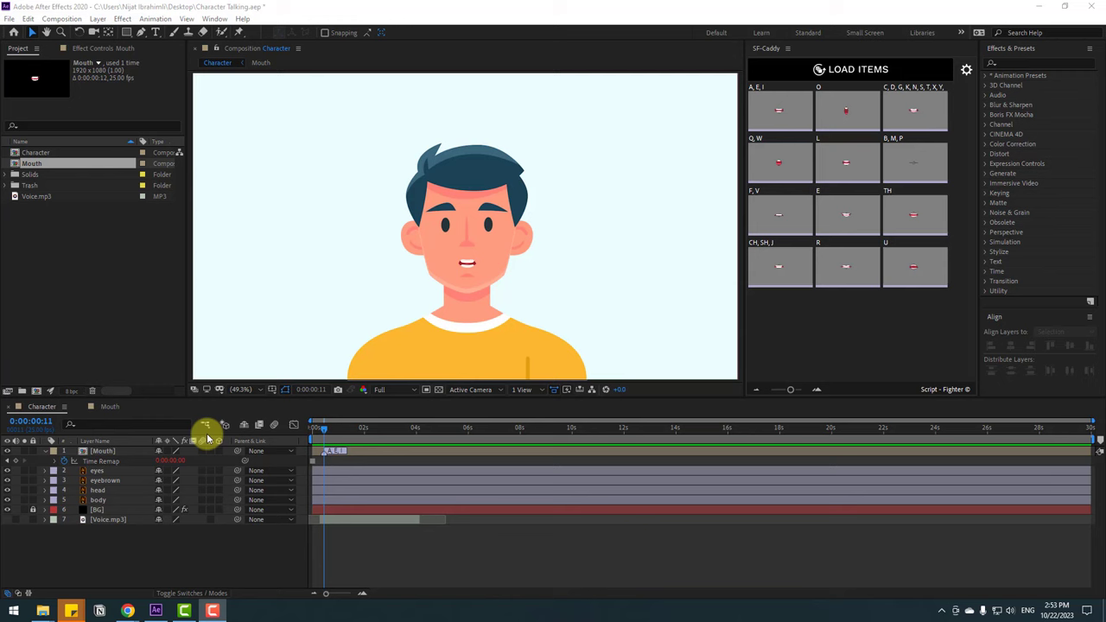
# In the SF-Caddy settings, keep the buttons named after their layers.
pyautogui.click(967, 71)
pyautogui.click(968, 71)
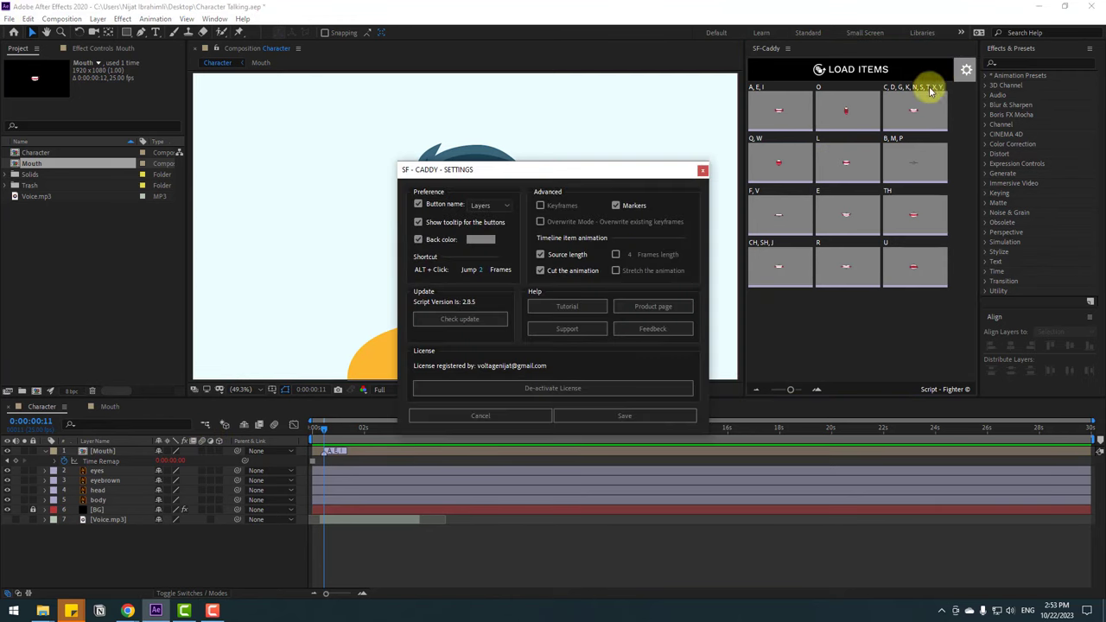
pyautogui.moveTo(523, 169); pyautogui.dragTo(435, 111)
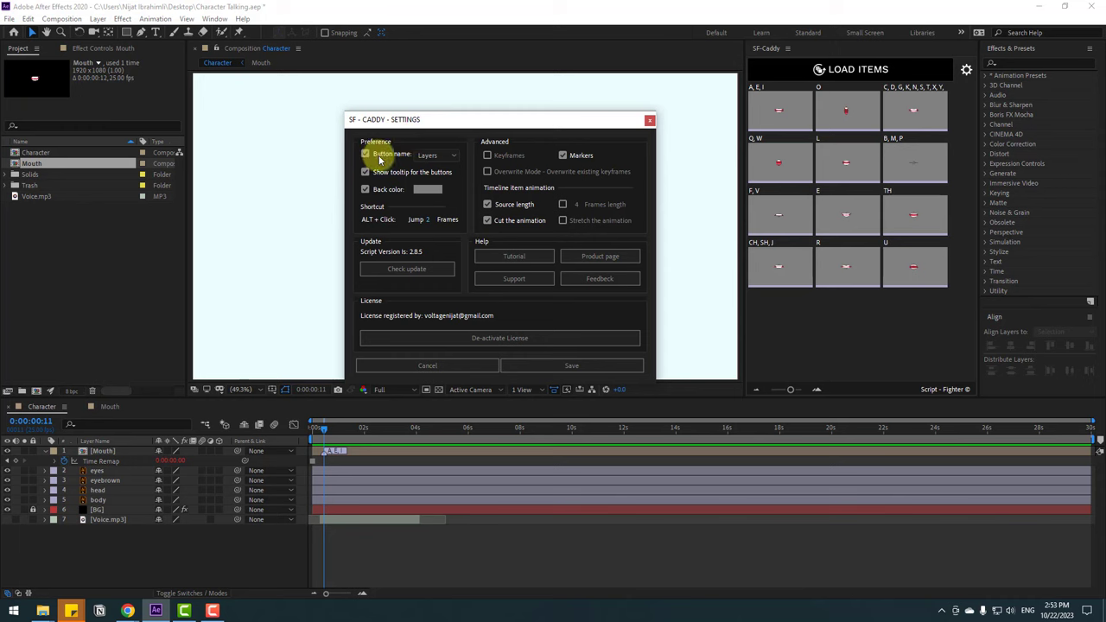
pyautogui.click(432, 156)
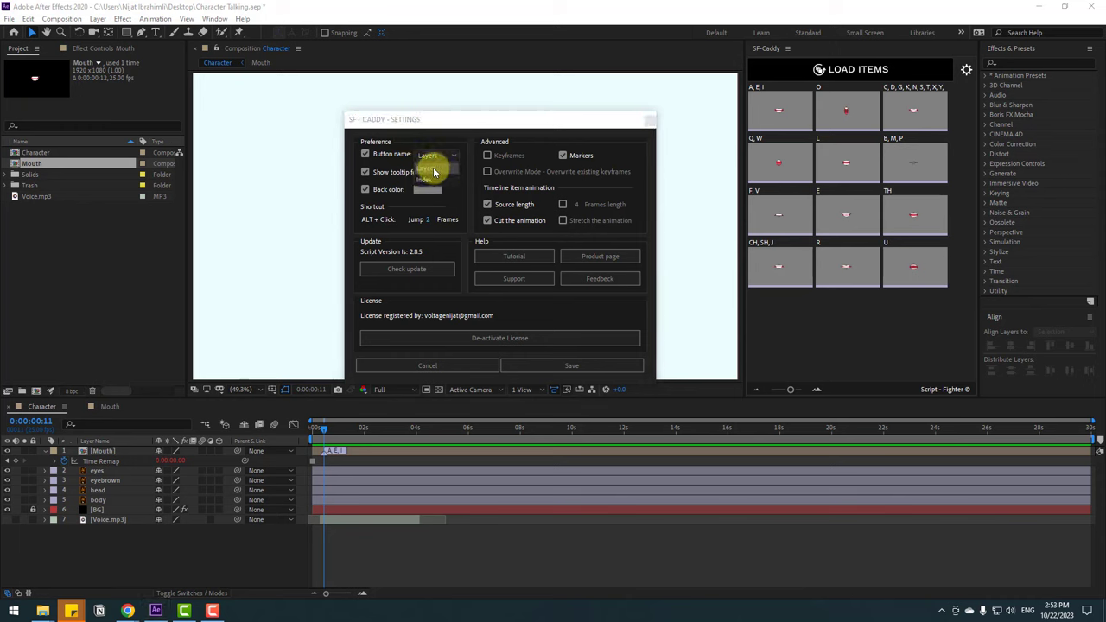
pyautogui.click(433, 170)
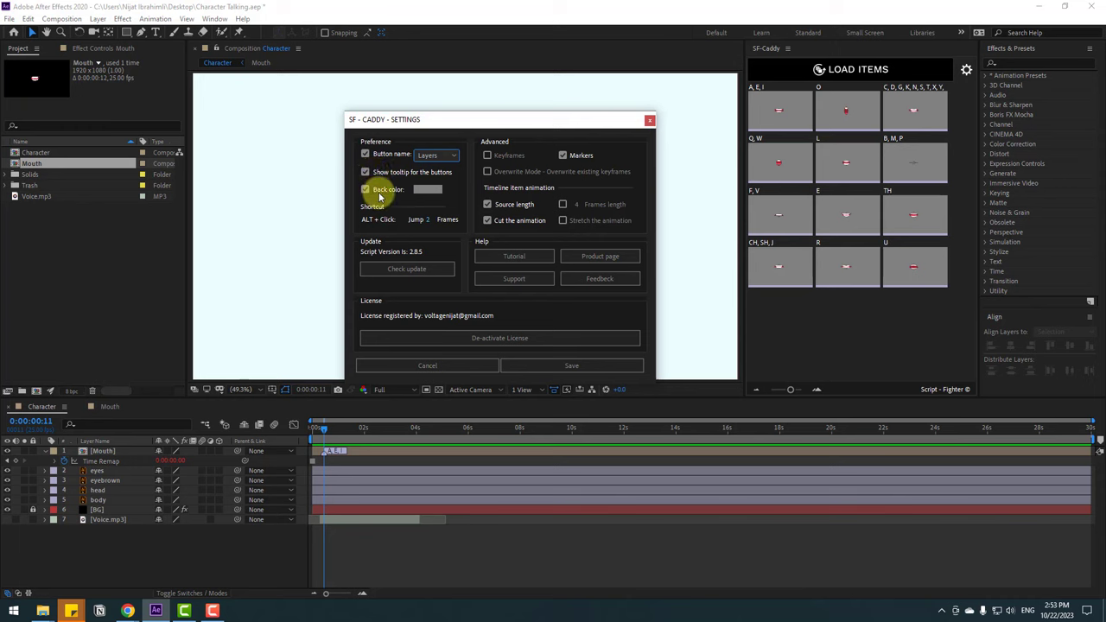
# Set the SF-Caddy button background colour to yellow and save the settings.
pyautogui.click(428, 193)
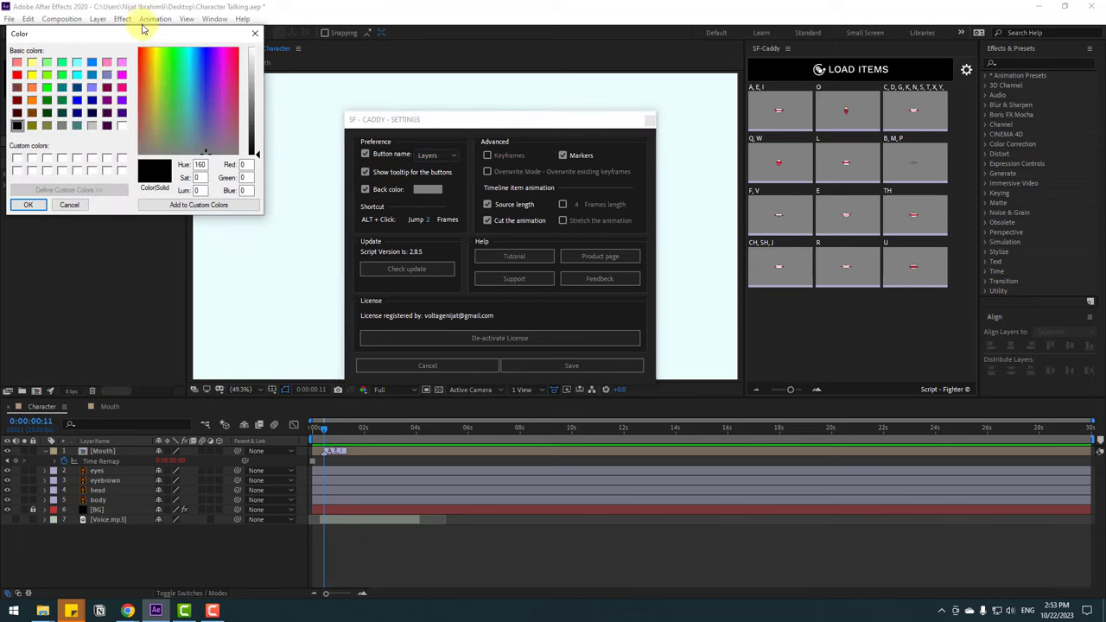
pyautogui.moveTo(148, 20); pyautogui.dragTo(216, 58)
pyautogui.click(221, 88)
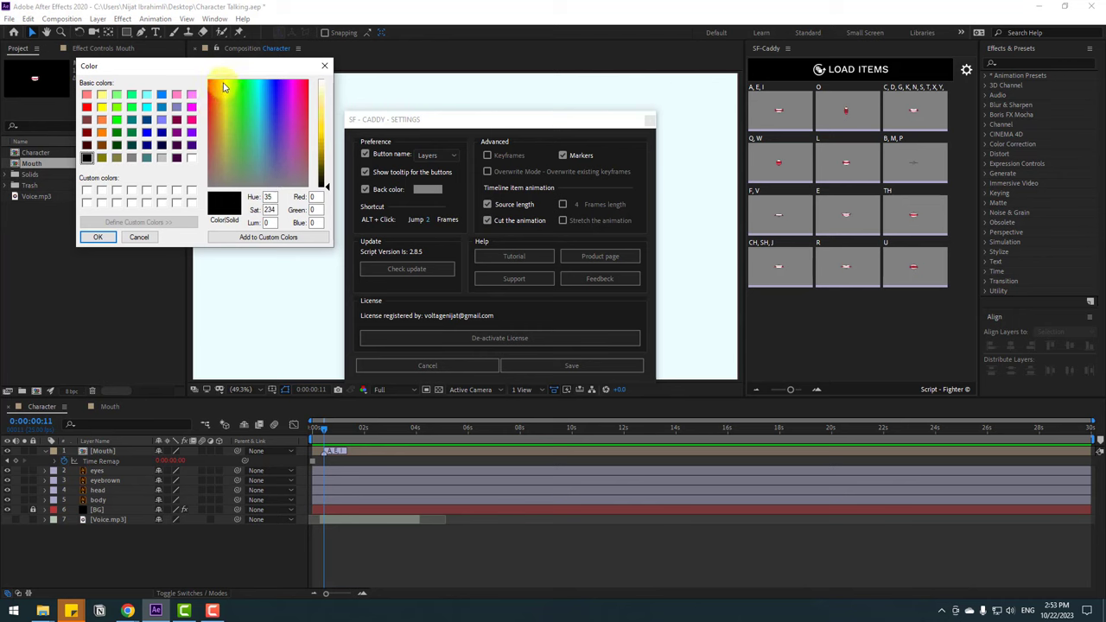
pyautogui.moveTo(320, 164); pyautogui.dragTo(329, 128)
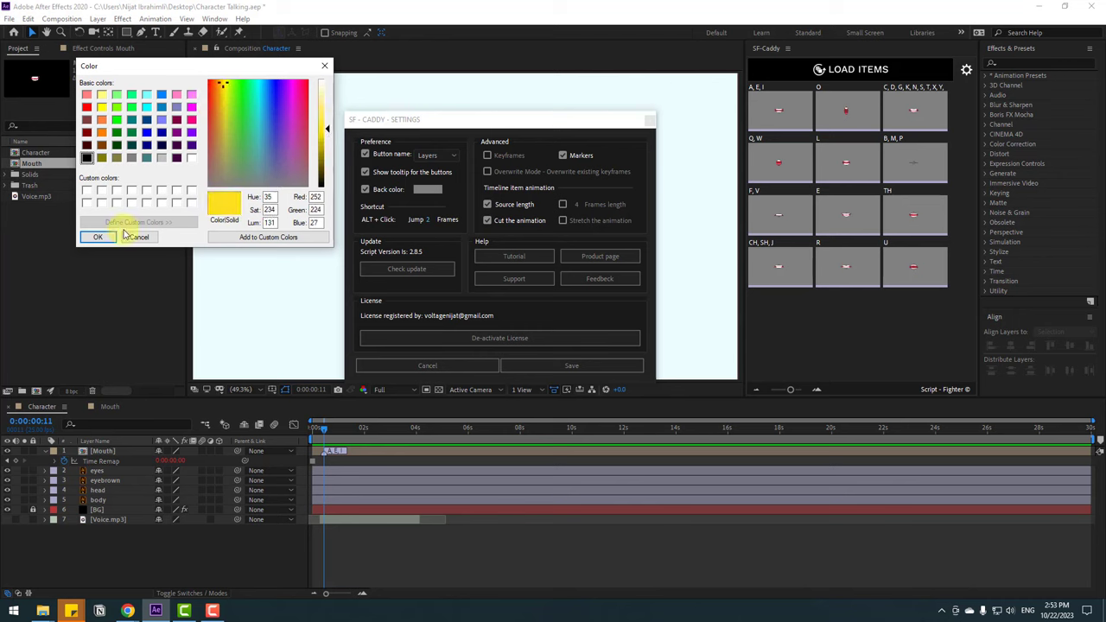
pyautogui.click(97, 238)
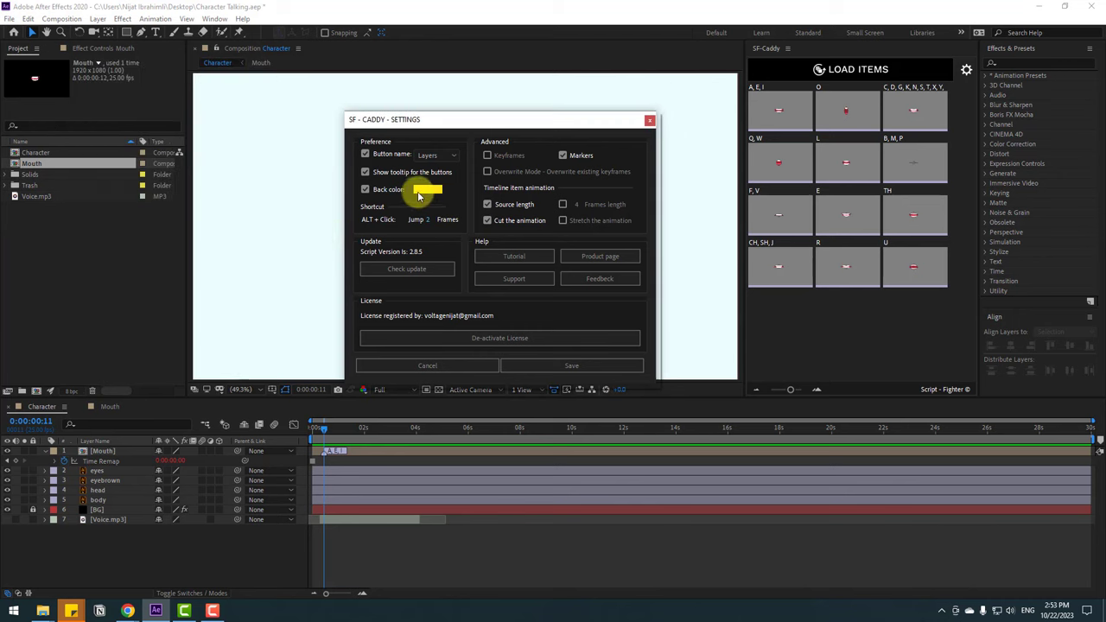
pyautogui.click(570, 365)
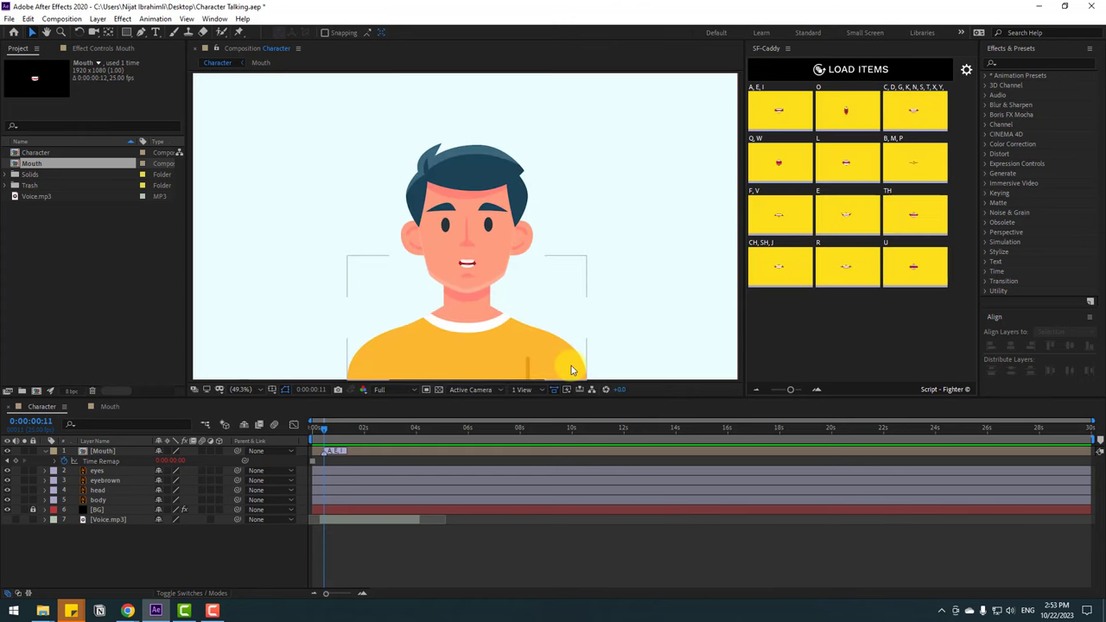
# Switch SF-Caddy to Keyframes mode and convert the Mouth layer's markers into keyframes.
pyautogui.click(966, 69)
pyautogui.moveTo(587, 179); pyautogui.dragTo(522, 151)
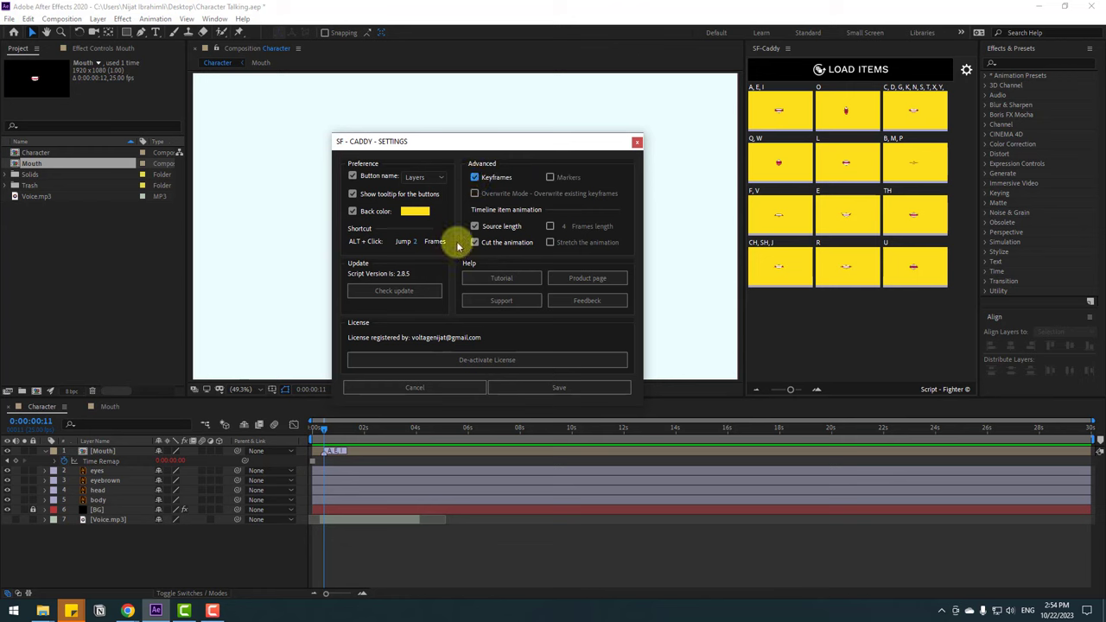
pyautogui.click(475, 177)
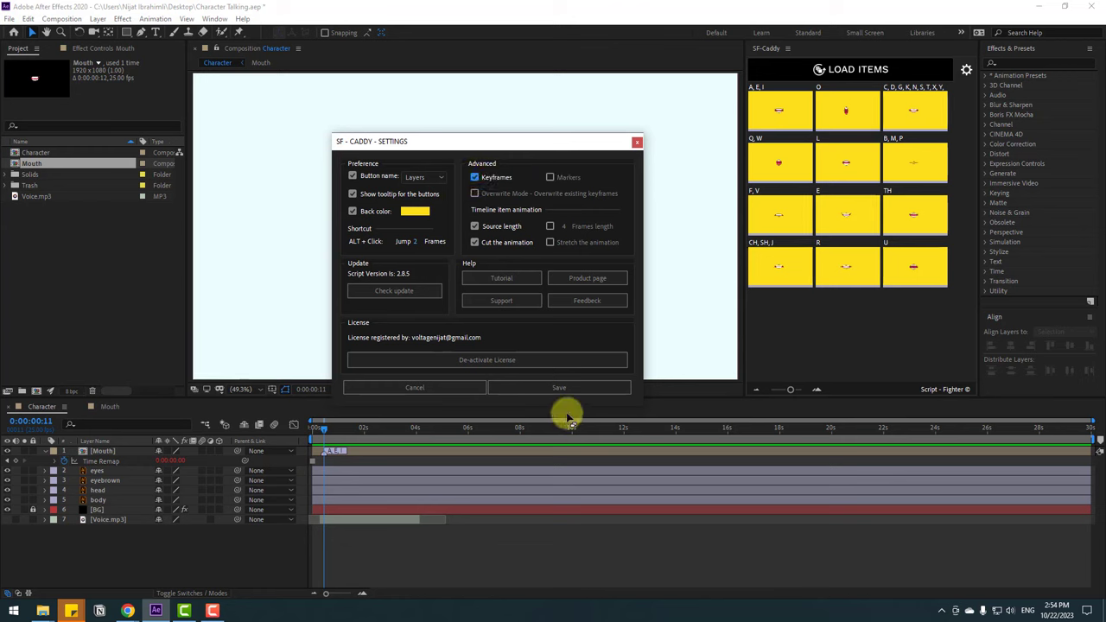
pyautogui.click(554, 389)
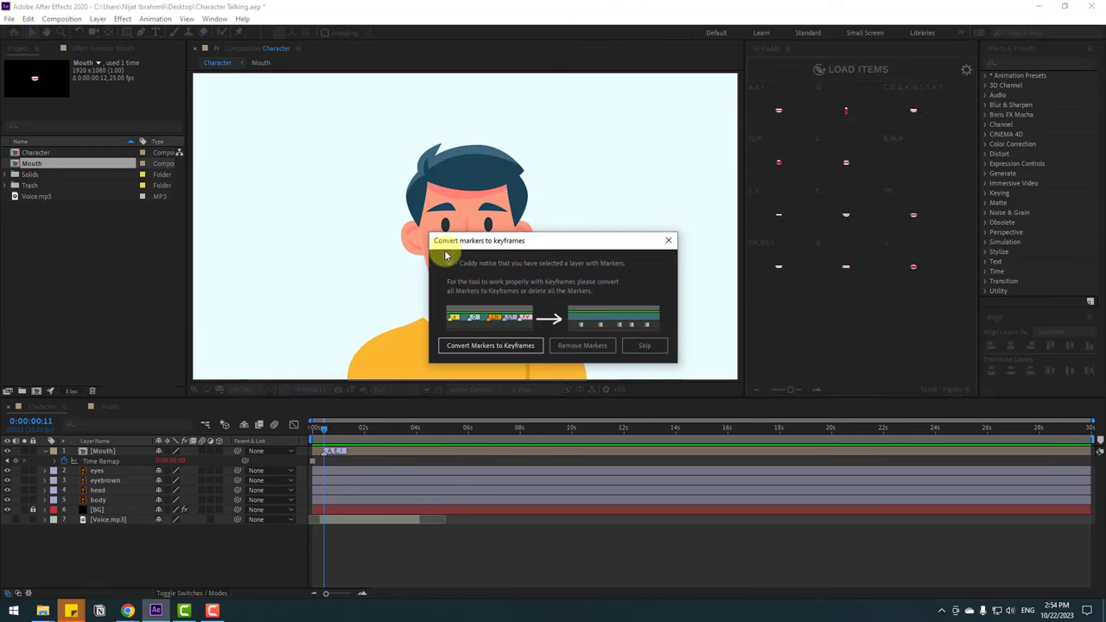
pyautogui.click(471, 345)
pyautogui.click(353, 456)
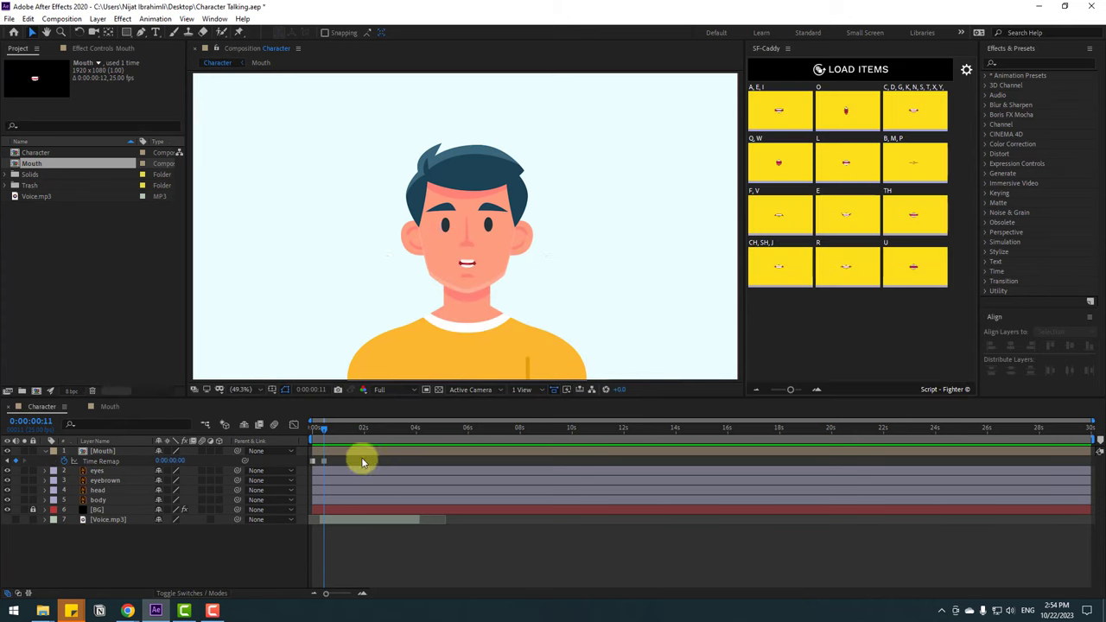
pyautogui.click(413, 453)
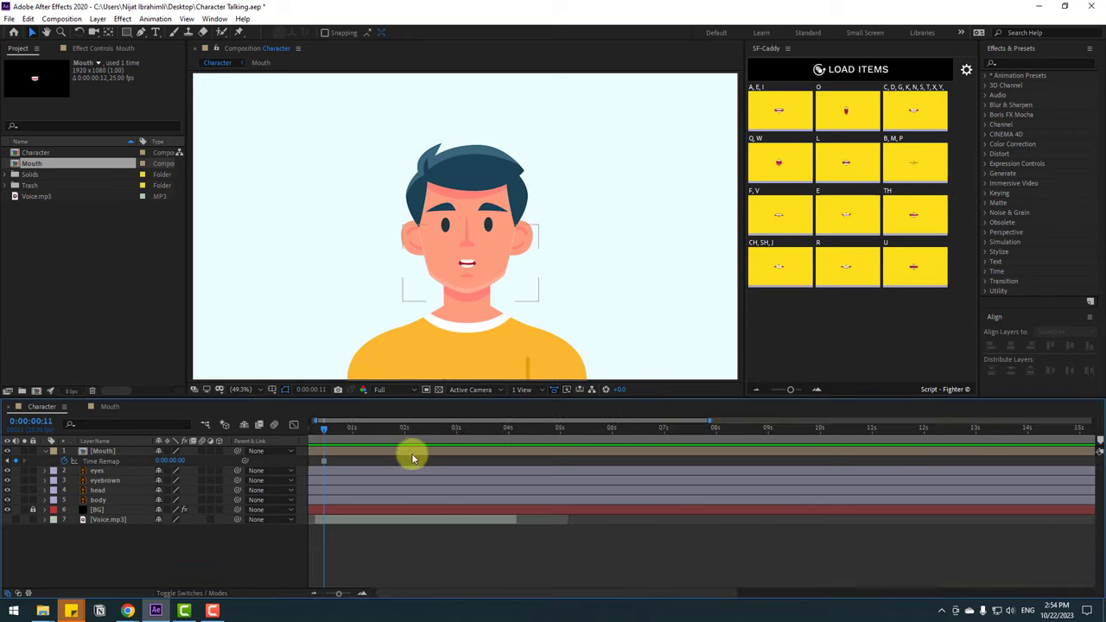
pyautogui.scroll(5, 407, 466)
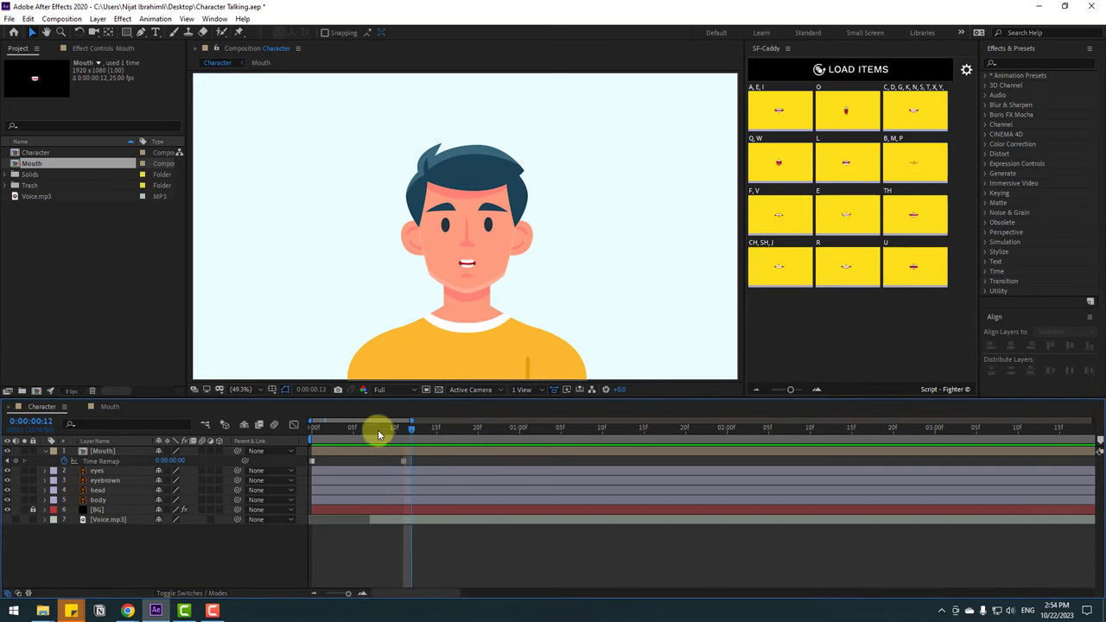
pyautogui.scroll(-5, 415, 446)
pyautogui.scroll(-5, 439, 452)
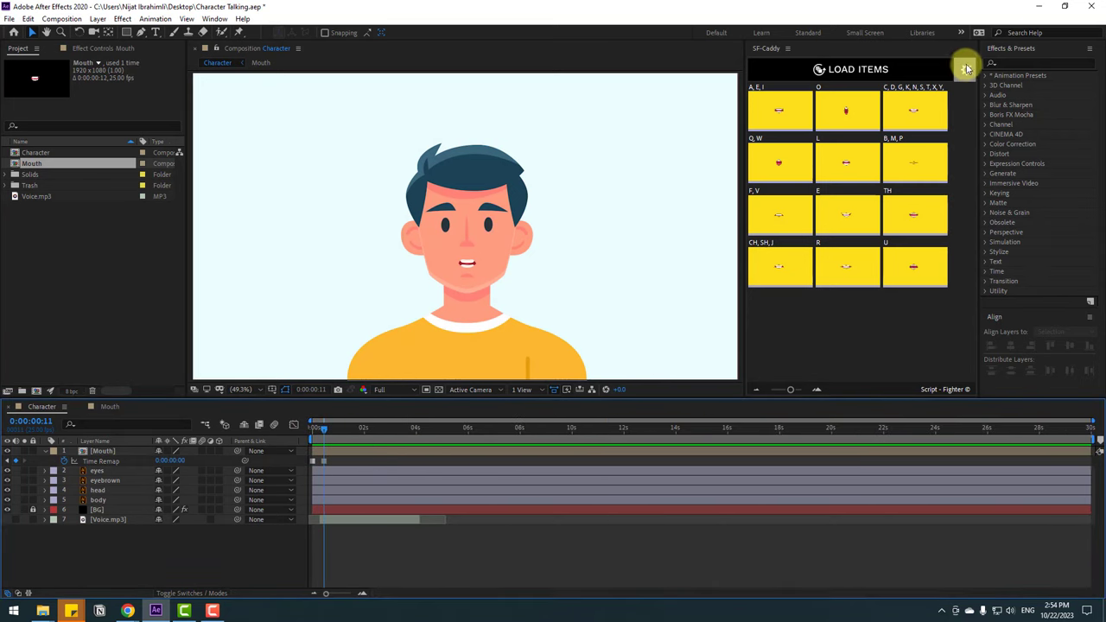
# Switch SF-Caddy back to Markers mode and convert the keyframes back into markers.
pyautogui.click(966, 69)
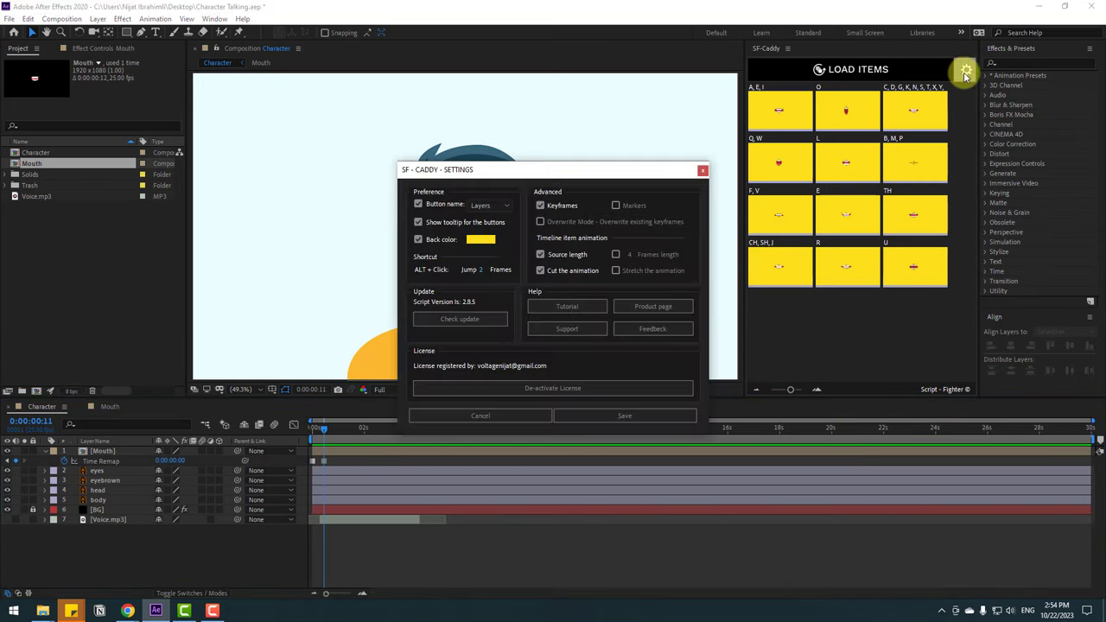
pyautogui.click(616, 206)
pyautogui.click(608, 418)
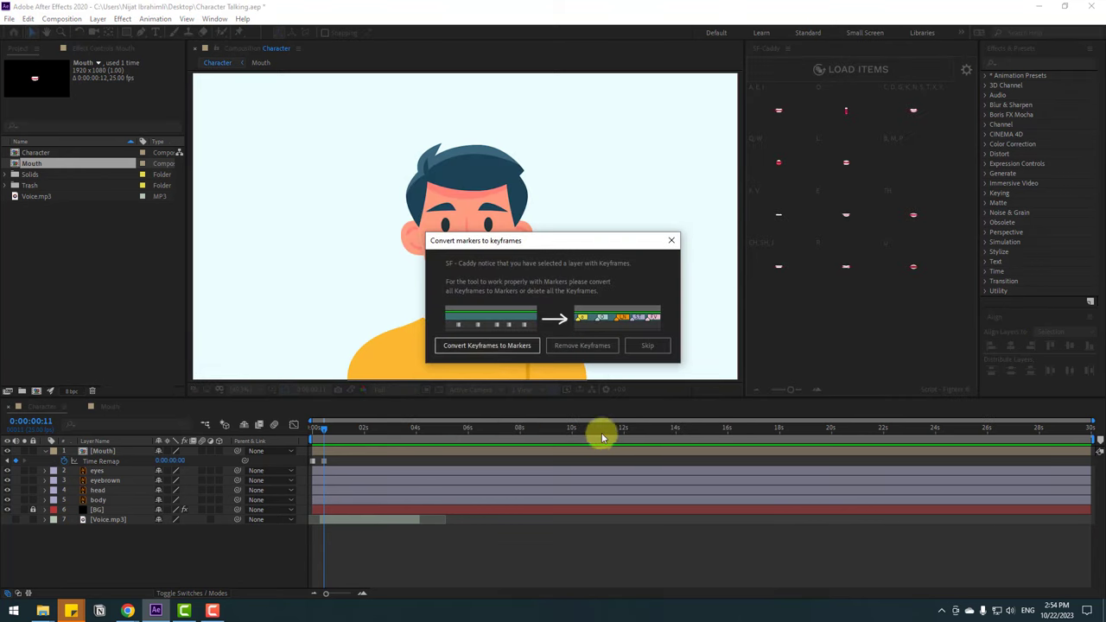
pyautogui.click(485, 344)
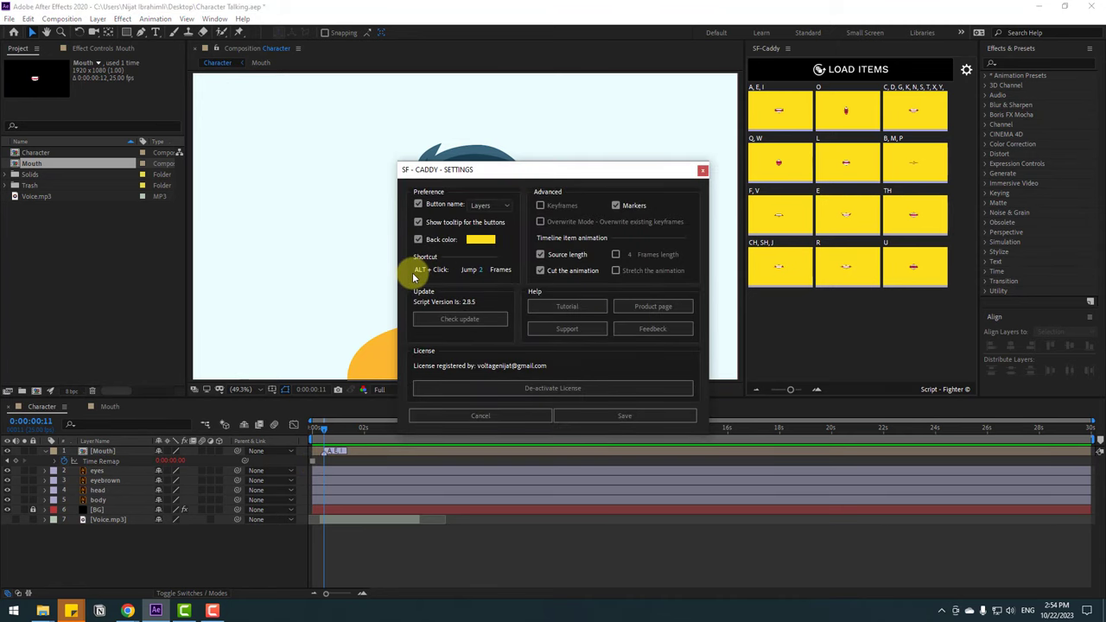
# Keep the 2-frame jump amount, close SF-Caddy settings, and enlarge the panel's mouth thumbnails.
pyautogui.moveTo(442, 277)
pyautogui.click(547, 245)
pyautogui.click(704, 171)
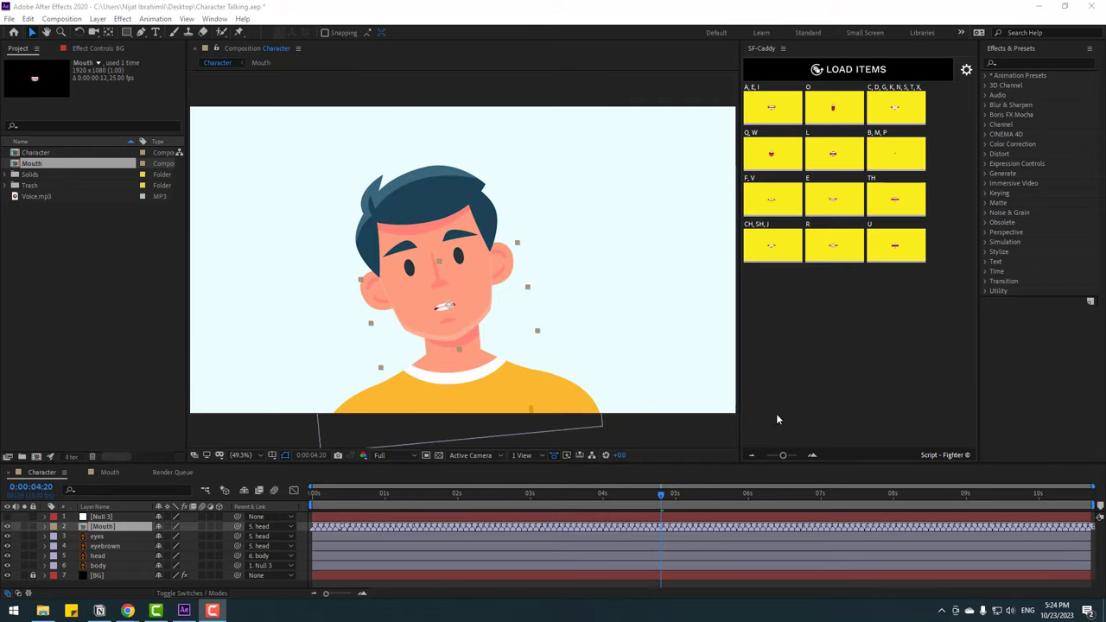
pyautogui.moveTo(784, 460)
pyautogui.mouseDown()
pyautogui.moveTo(770, 458)
pyautogui.moveTo(799, 459)
pyautogui.moveTo(781, 458)
pyautogui.mouseUp()
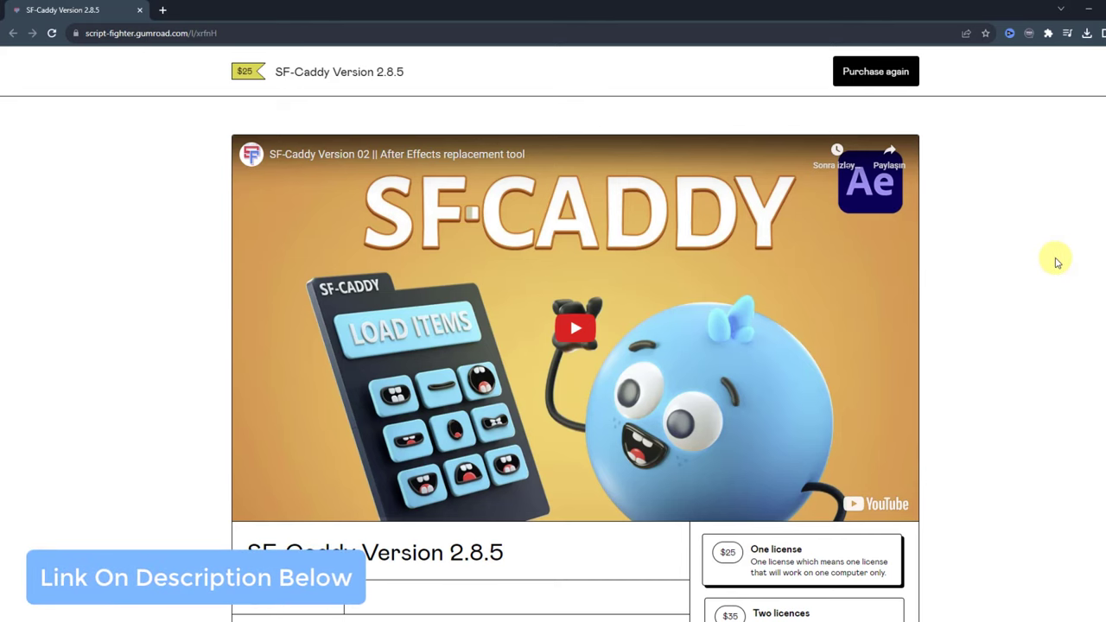
# Scroll through the SF-Caddy 2.8.5 product description and return to the $25/$35 licence options.
pyautogui.scroll(-2, 1050, 259)
pyautogui.scroll(-3, 1050, 259)
pyautogui.scroll(3, 1052, 254)
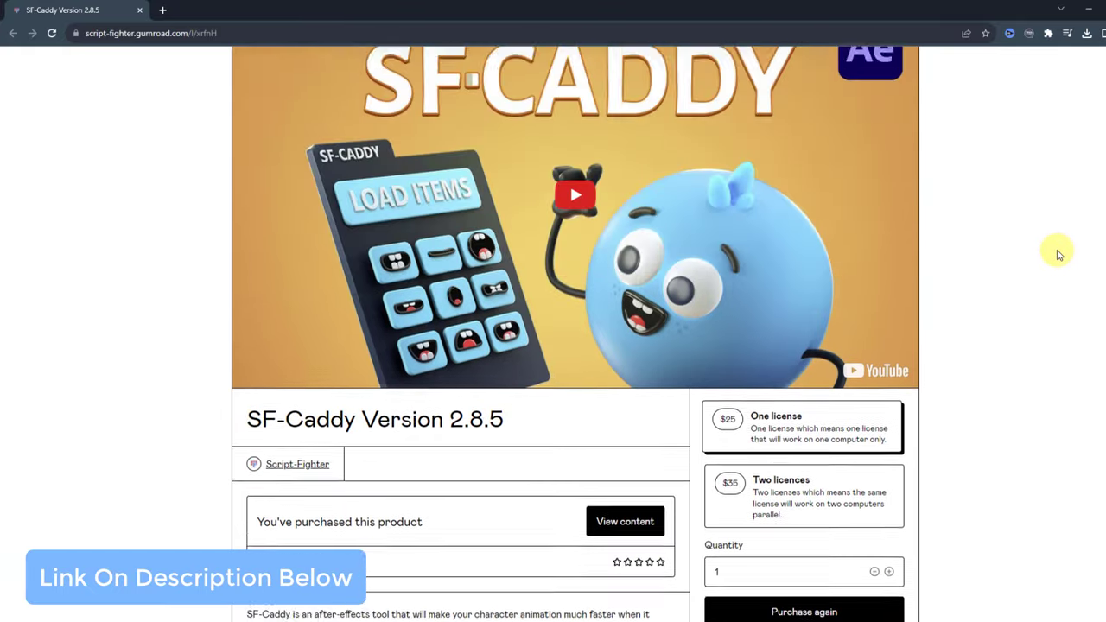
pyautogui.scroll(-3, 1052, 254)
pyautogui.scroll(-3, 272, 309)
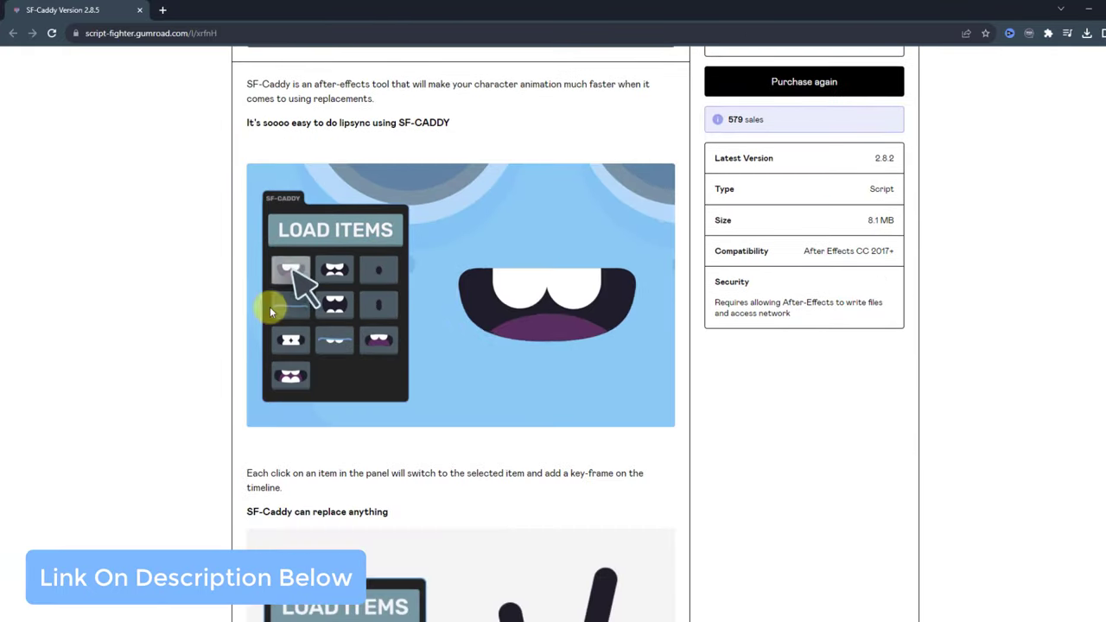
pyautogui.scroll(7, 296, 383)
pyautogui.scroll(1, 173, 381)
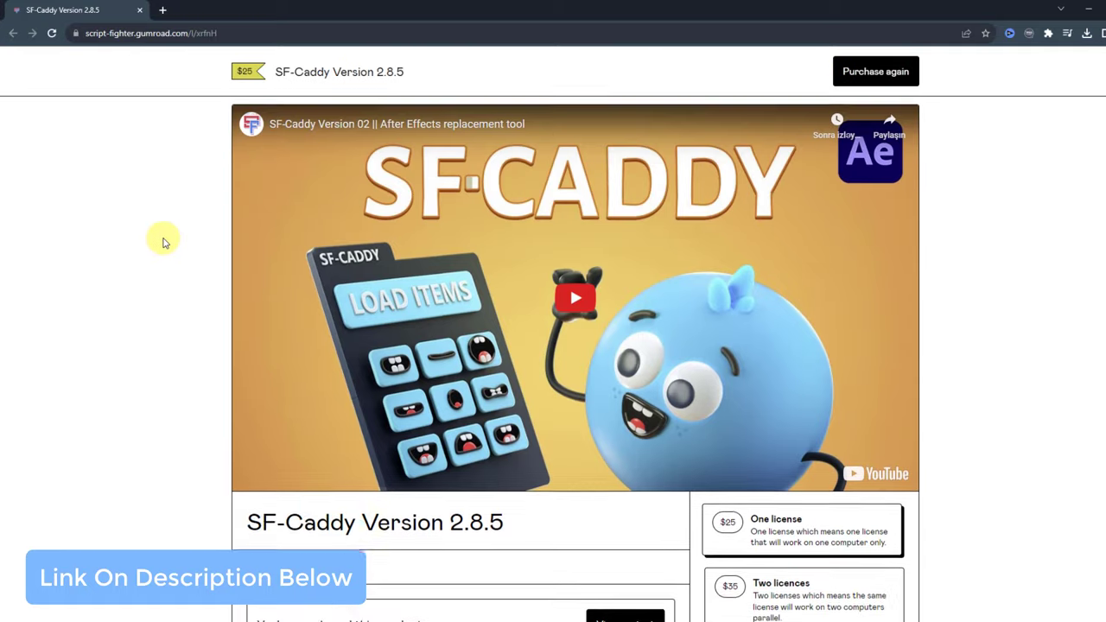
pyautogui.scroll(1, 165, 242)
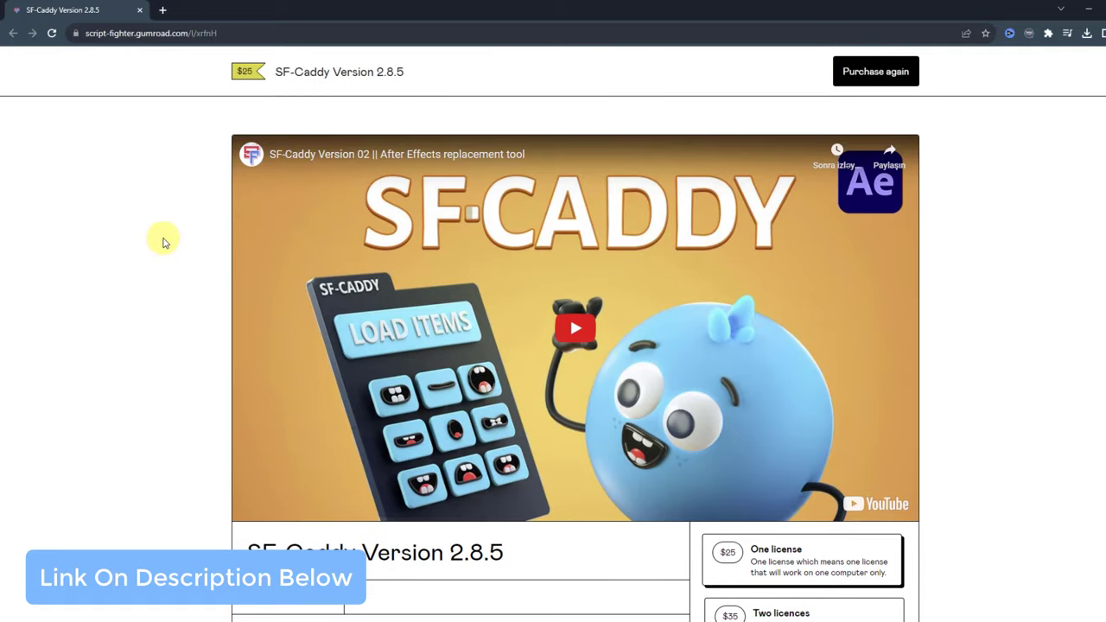